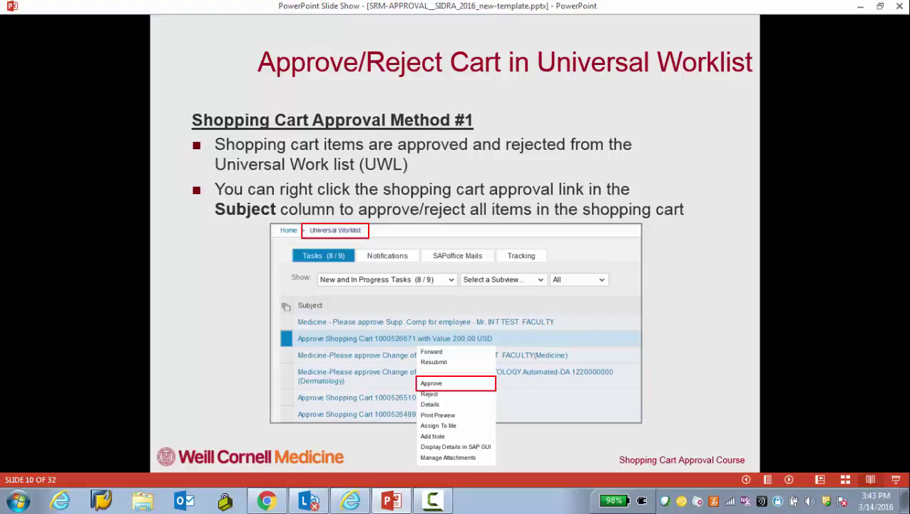
Switch to the Business Gateway in Internet Explorer and open the 250.60 USD shopping cart approval from the Universal Worklist
{"action": "key", "text": "alt+Tab"}
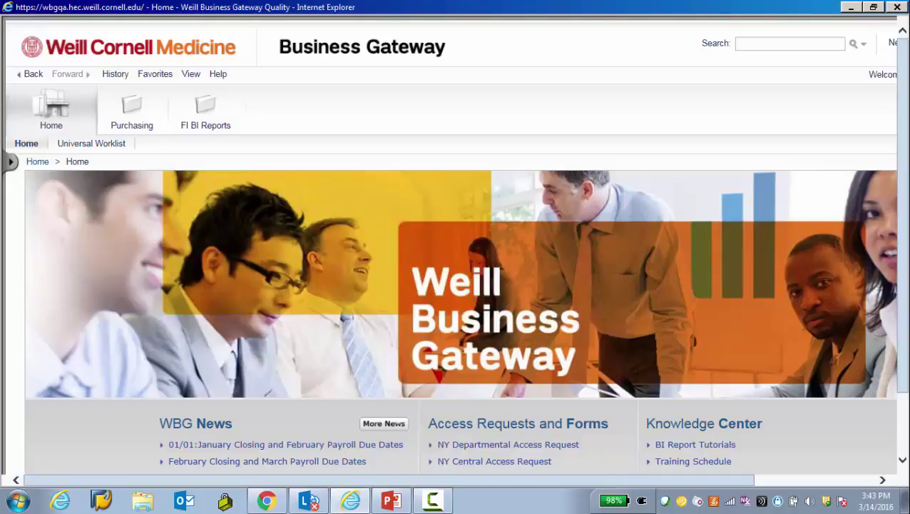
{"action": "left_click", "coordinate": [112, 147]}
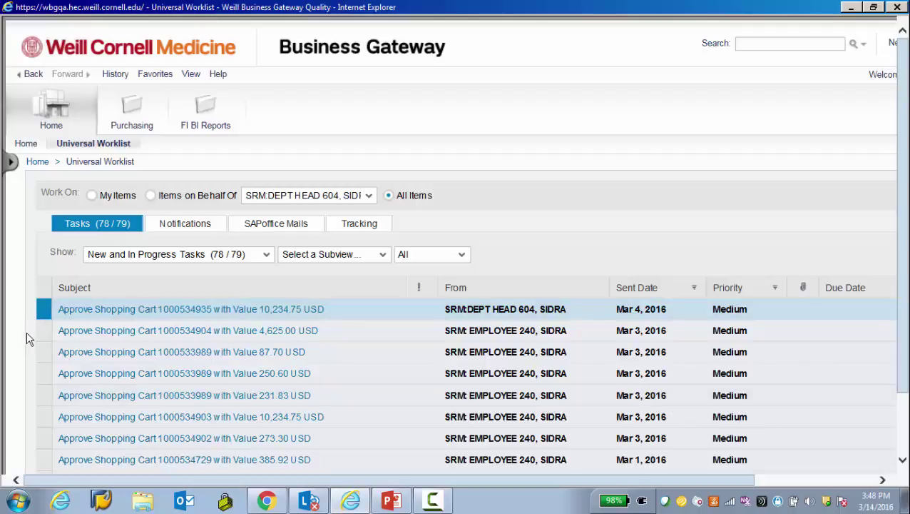
{"action": "left_click", "coordinate": [187, 373]}
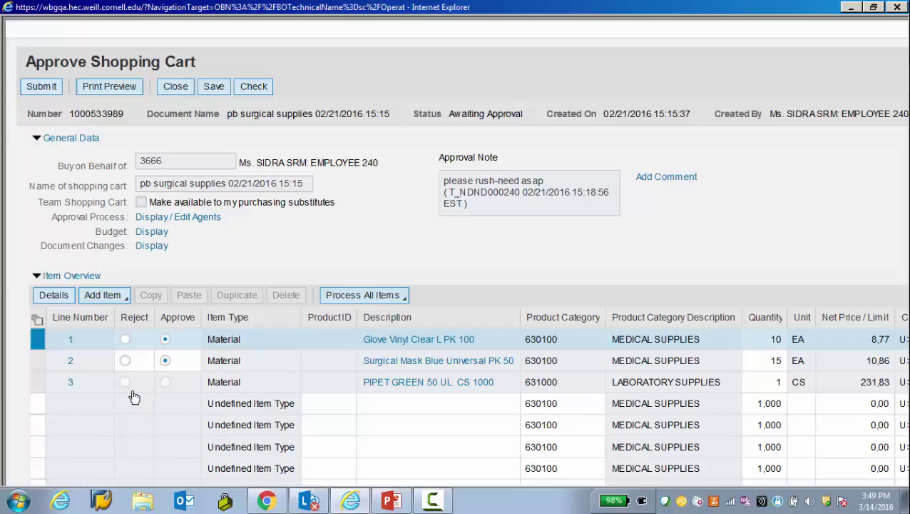
Mark line 1, Glove Vinyl Clear L PK 100, as rejected and set it back to approved
{"action": "left_click", "coordinate": [125, 340]}
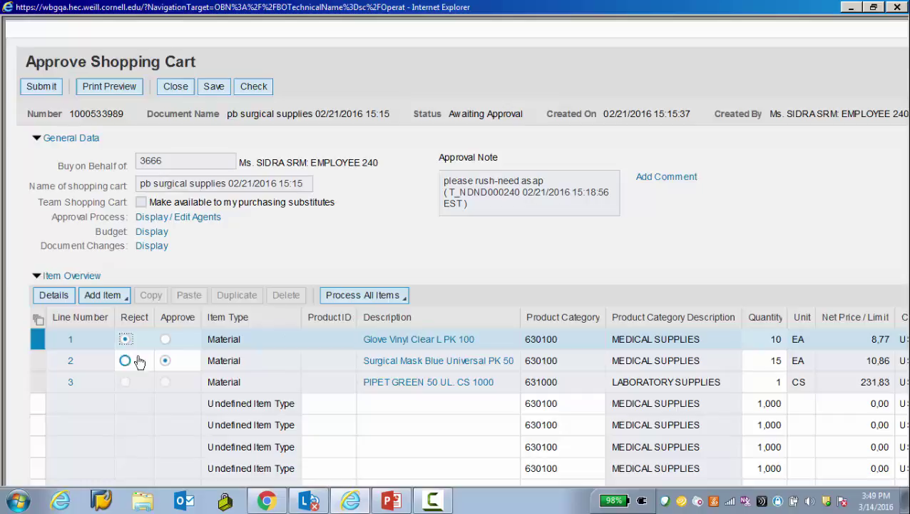
{"action": "left_click", "coordinate": [167, 340]}
Examine the item overview's delivery, account assignment, status and supplier columns together with the cart totals
{"action": "scroll", "coordinate": [854, 238], "scroll_direction": "right", "scroll_amount": 5}
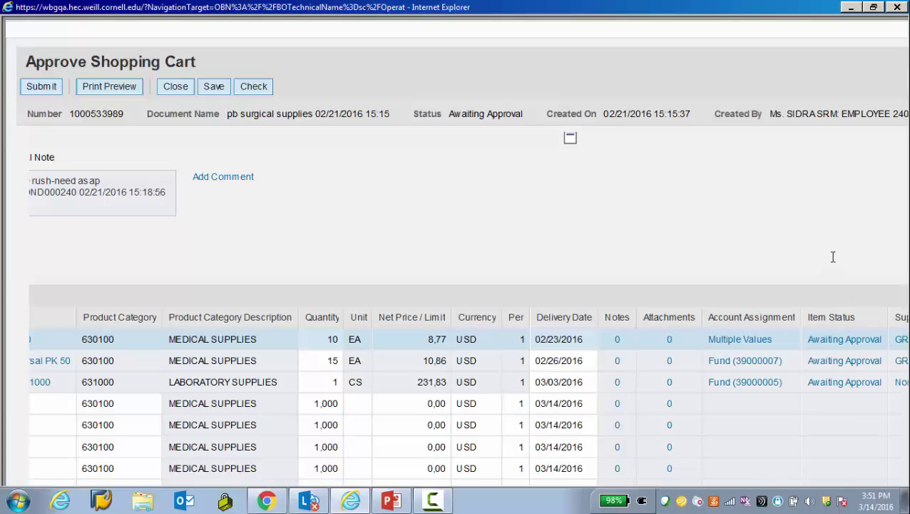
{"action": "key", "text": "ctrl+minus"}
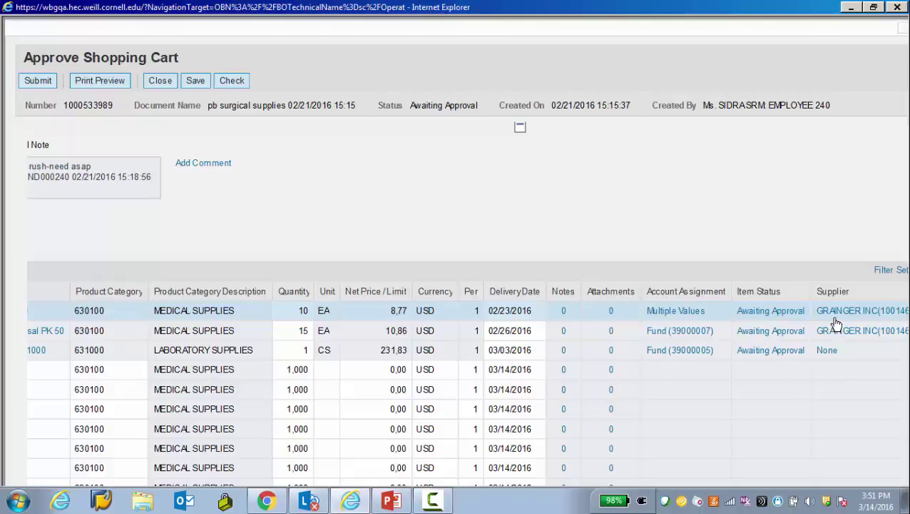
{"action": "key", "text": "ctrl+minus"}
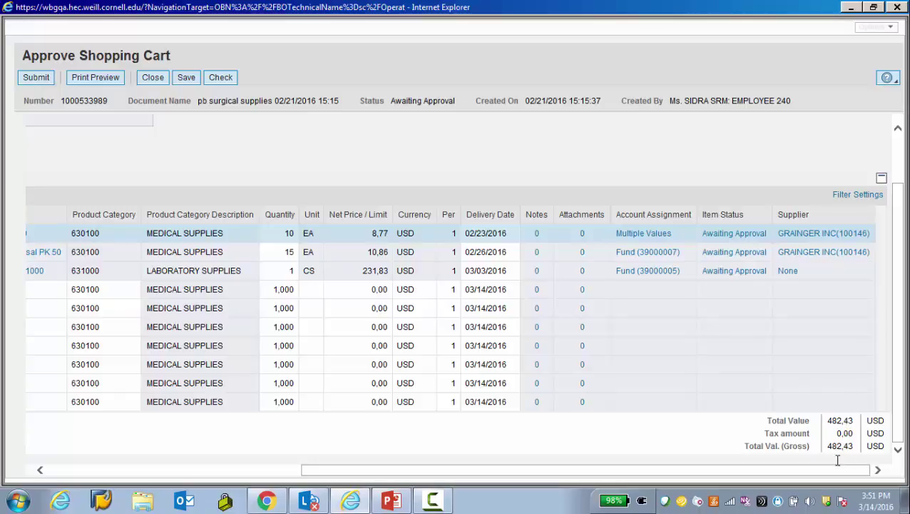
{"action": "left_click_drag", "start_coordinate": [836, 471], "coordinate": [598, 471]}
{"action": "left_click_drag", "start_coordinate": [525, 512], "coordinate": [456, 511]}
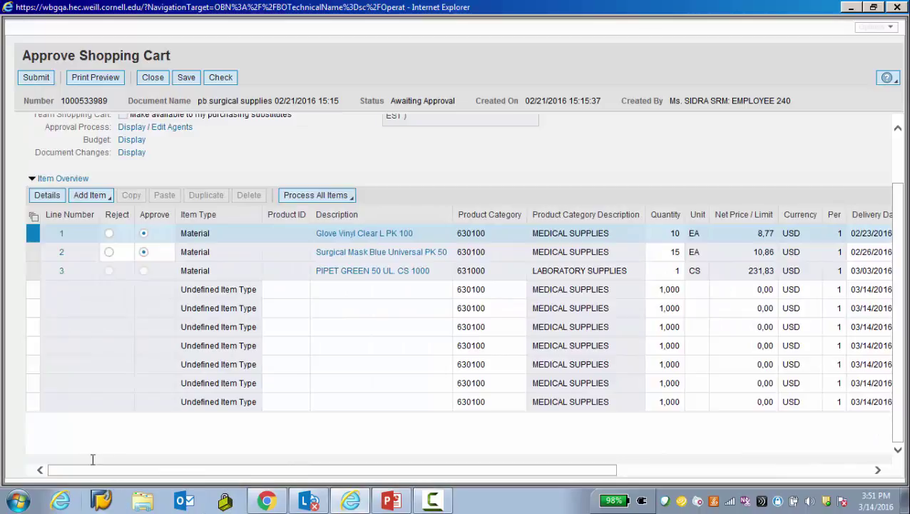
{"action": "key", "text": "ctrl+plus"}
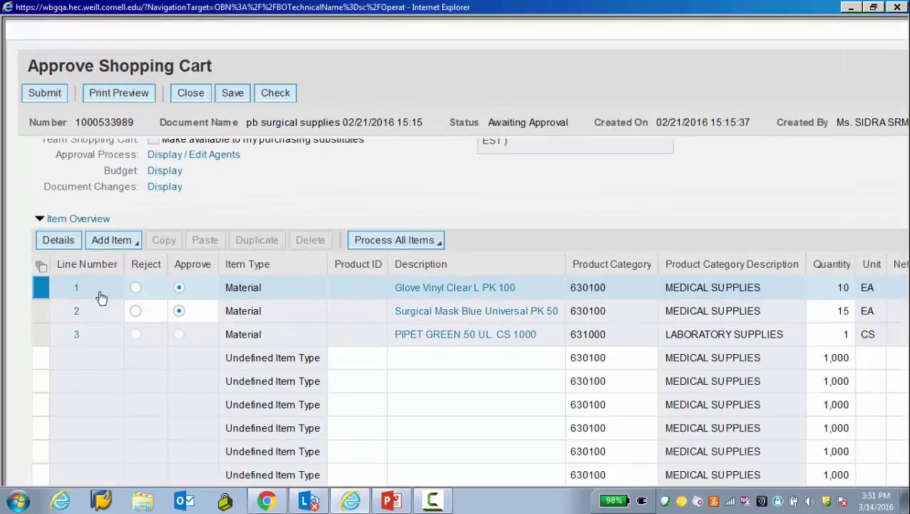
{"action": "key", "text": "ctrl+minus"}
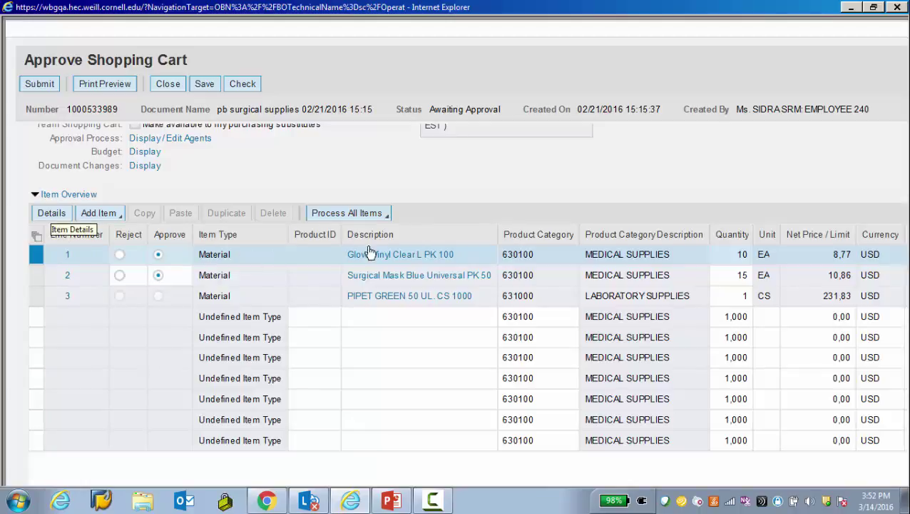
Open the item details for line 1, Glove Vinyl Clear L PK 100, and enter its order quantity field
{"action": "left_click", "coordinate": [53, 212]}
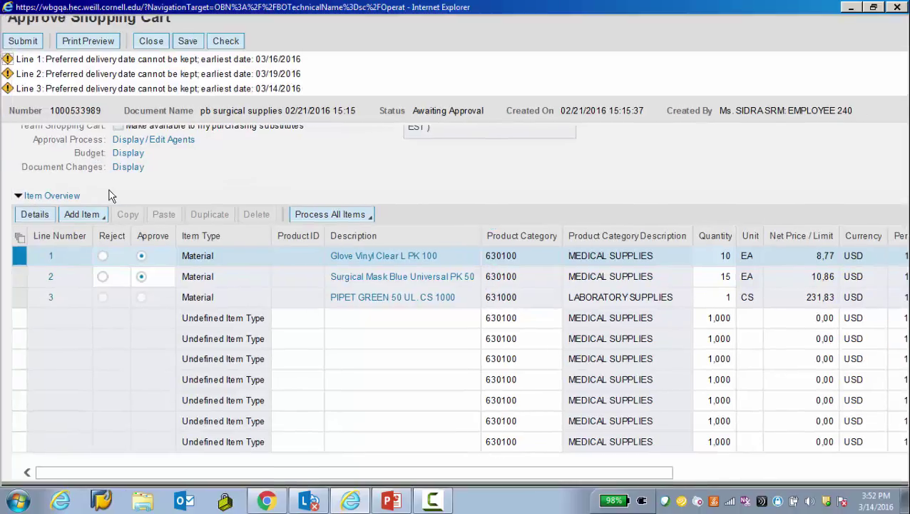
{"action": "scroll", "coordinate": [67, 271], "scroll_direction": "down", "scroll_amount": 5}
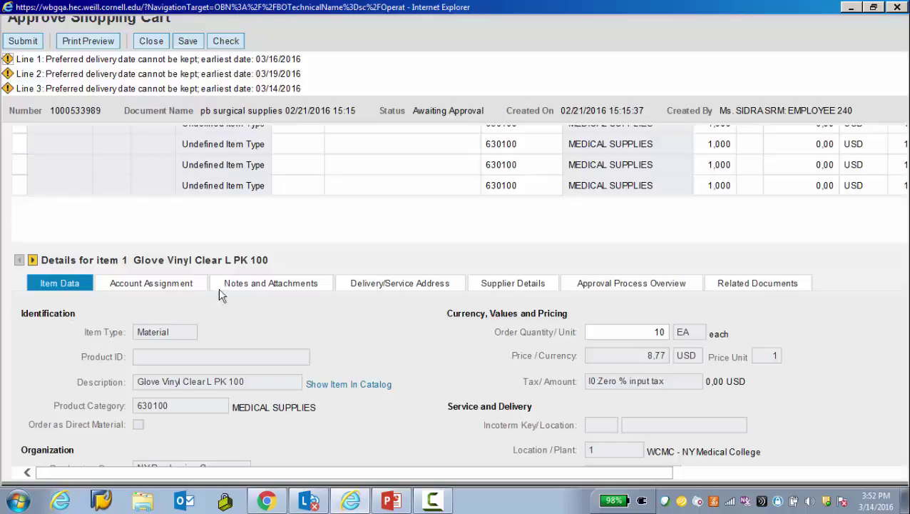
{"action": "scroll", "coordinate": [446, 325], "scroll_direction": "down", "scroll_amount": 3}
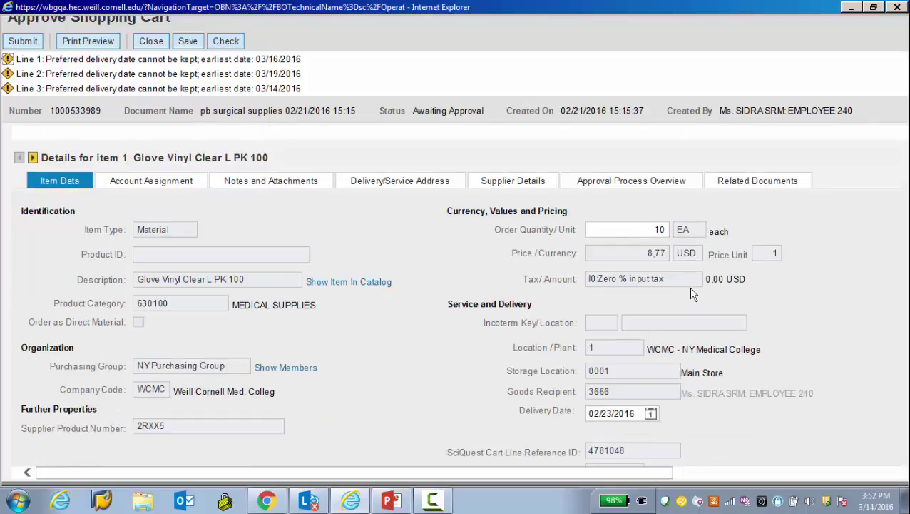
{"action": "left_click", "coordinate": [645, 231]}
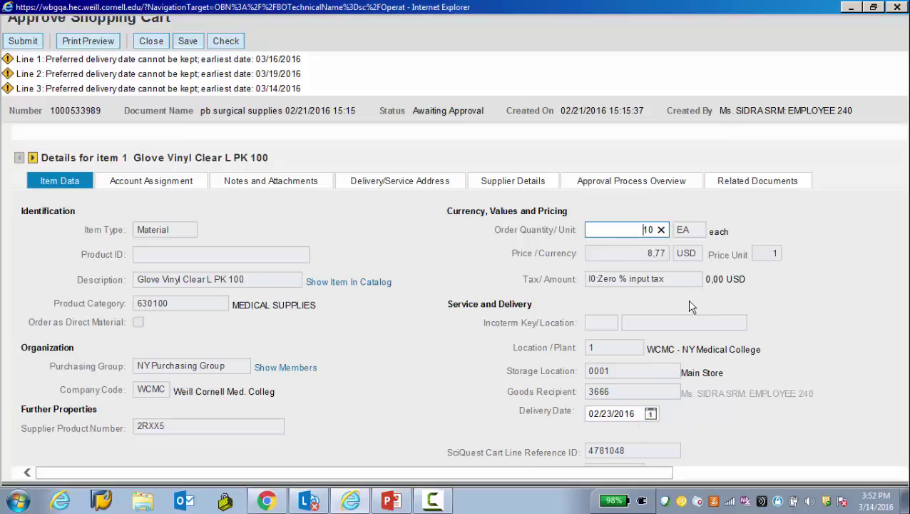
Examine line 1's quantity and delivery date in the item overview and return to its item data
{"action": "scroll", "coordinate": [689, 305], "scroll_direction": "up", "scroll_amount": 5}
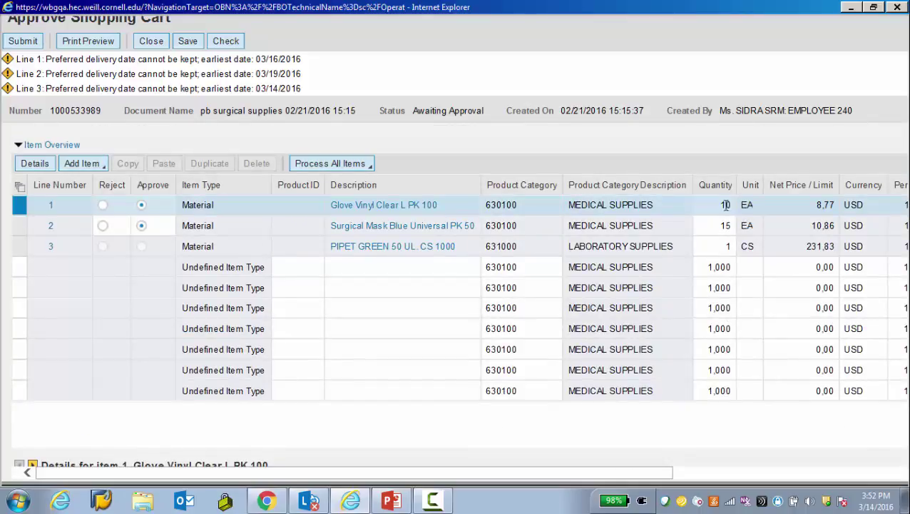
{"action": "double_click", "coordinate": [723, 204]}
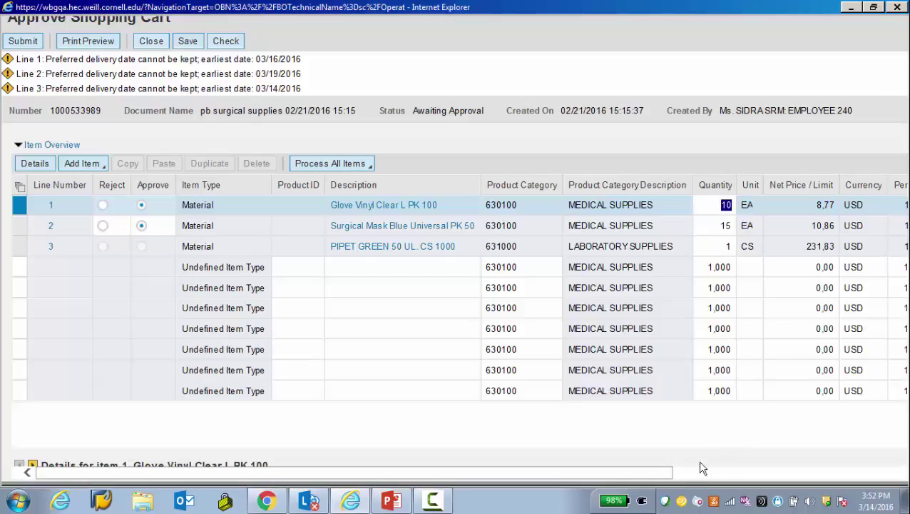
{"action": "left_click", "coordinate": [649, 474]}
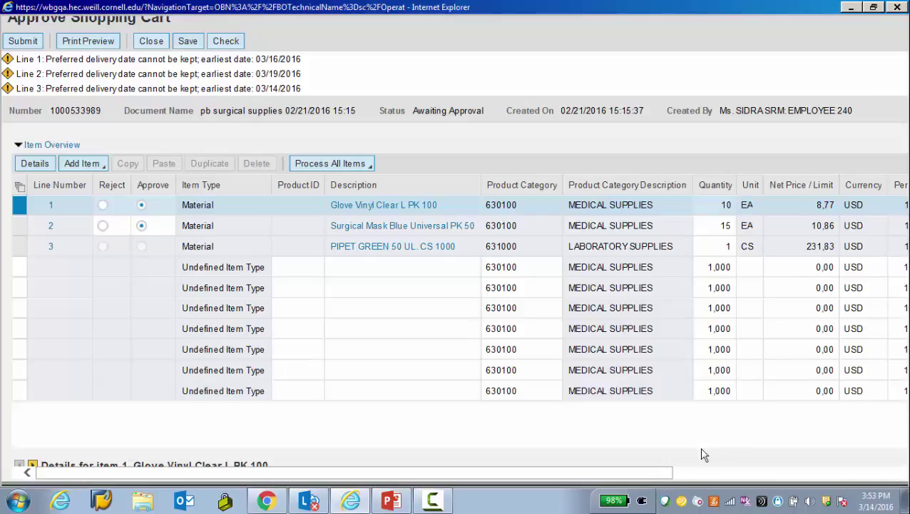
{"action": "left_click_drag", "start_coordinate": [664, 471], "coordinate": [764, 401]}
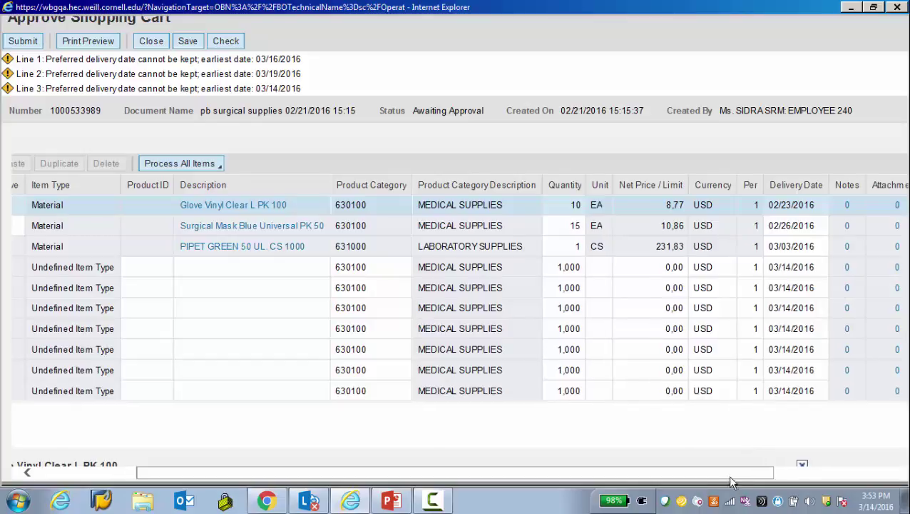
{"action": "scroll", "coordinate": [542, 414], "scroll_direction": "down", "scroll_amount": 5}
{"action": "scroll", "coordinate": [538, 412], "scroll_direction": "down", "scroll_amount": 1}
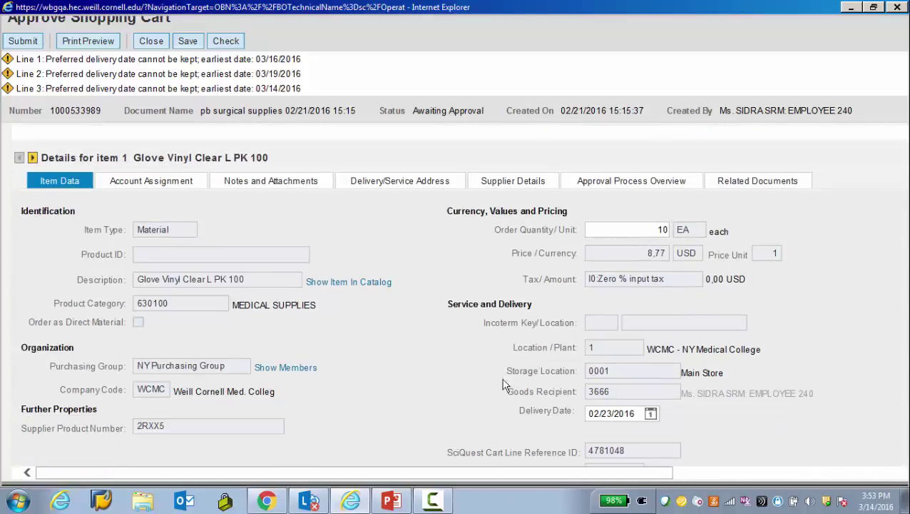
Show the account assignment of line 1, Glove Vinyl Clear L PK 100, and examine its cost distribution
{"action": "left_click", "coordinate": [163, 186]}
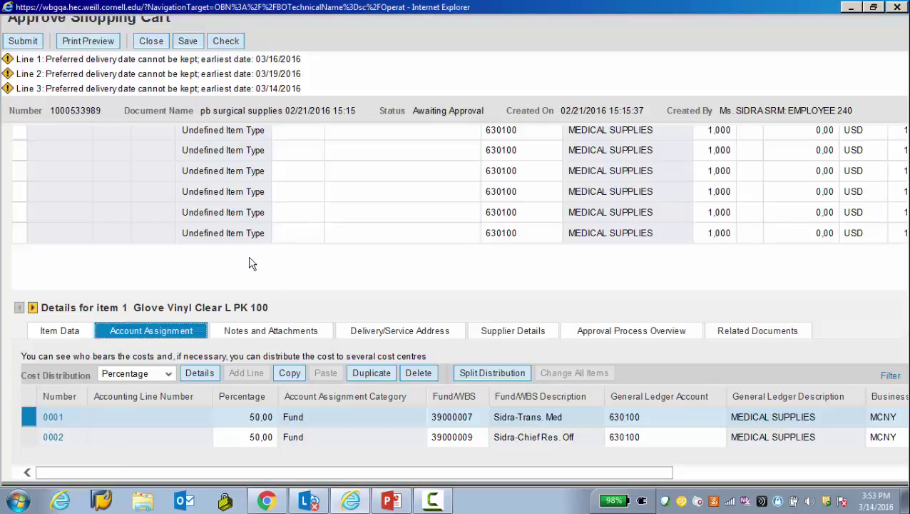
{"action": "left_click_drag", "start_coordinate": [121, 302], "coordinate": [195, 290]}
{"action": "left_click", "coordinate": [194, 290]}
{"action": "scroll", "coordinate": [228, 284], "scroll_direction": "up", "scroll_amount": 3}
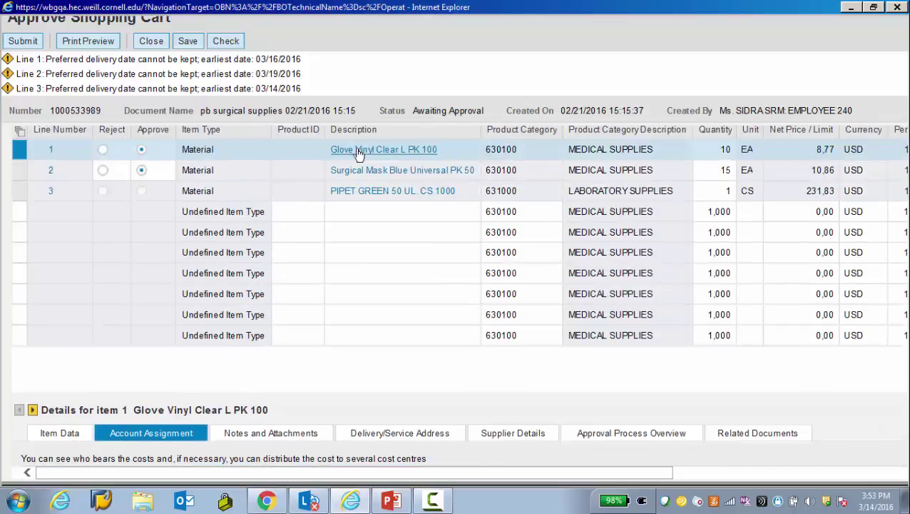
{"action": "scroll", "coordinate": [341, 351], "scroll_direction": "down", "scroll_amount": 3}
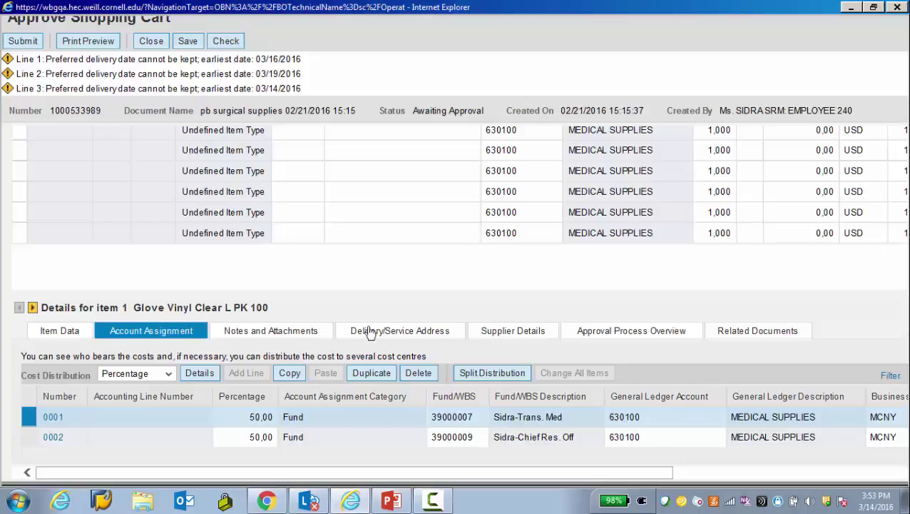
{"action": "scroll", "coordinate": [339, 292], "scroll_direction": "up", "scroll_amount": 3}
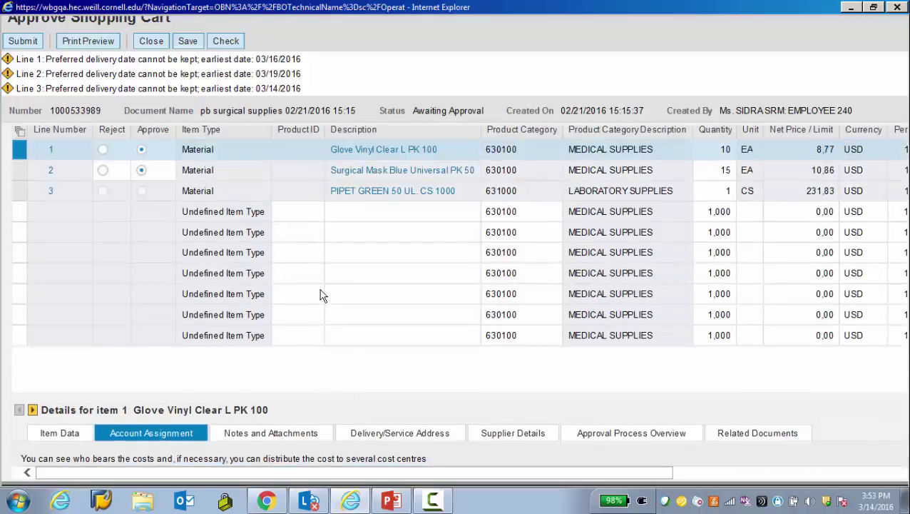
Review the account assignments of line 2, Surgical Mask Blue Universal PK 50, and line 3, PIPET GREEN 50 UL
{"action": "left_click", "coordinate": [18, 171]}
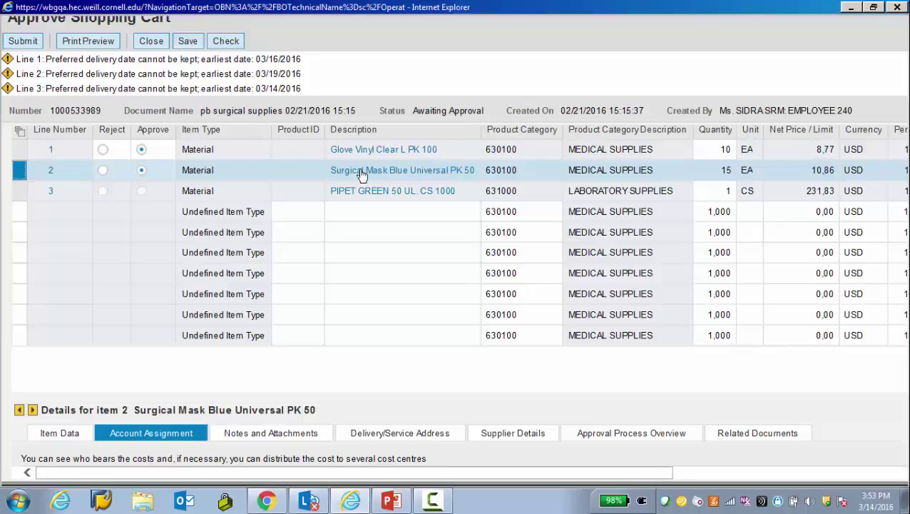
{"action": "scroll", "coordinate": [391, 368], "scroll_direction": "down", "scroll_amount": 2}
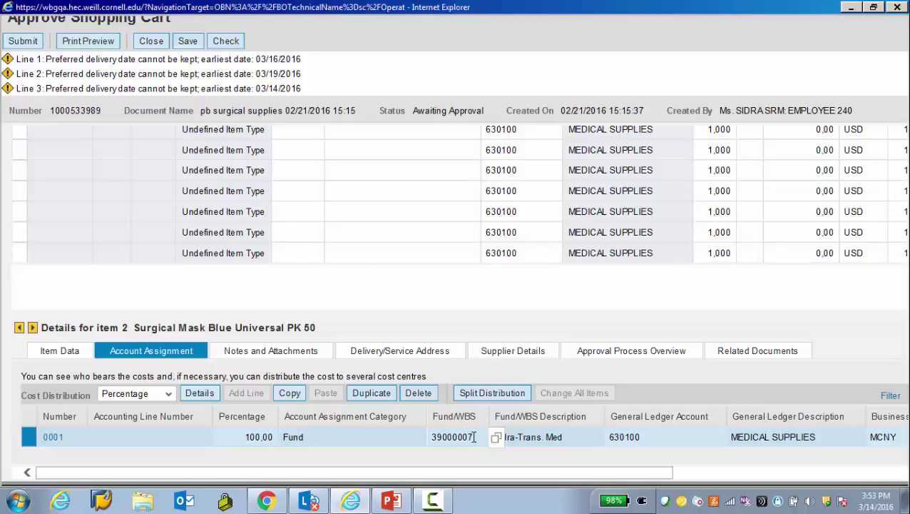
{"action": "scroll", "coordinate": [451, 431], "scroll_direction": "up", "scroll_amount": 4}
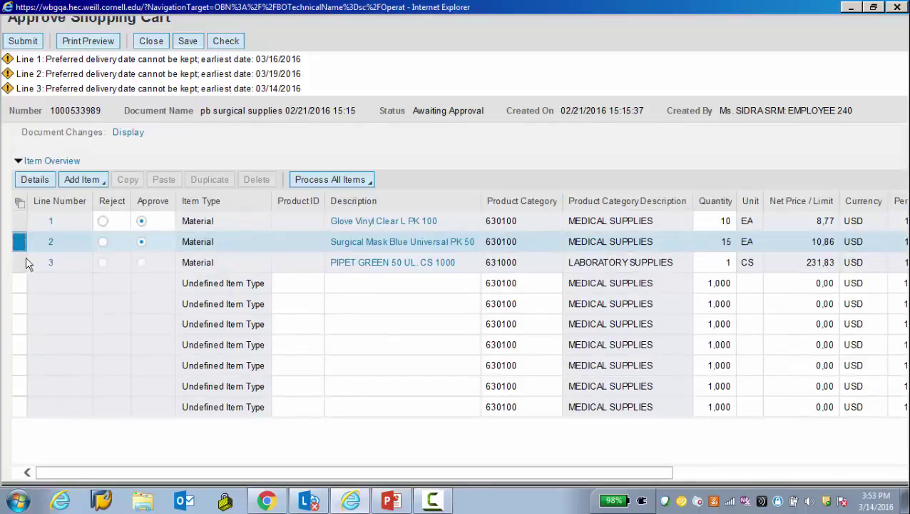
{"action": "left_click", "coordinate": [20, 262]}
{"action": "scroll", "coordinate": [511, 310], "scroll_direction": "down", "scroll_amount": 4}
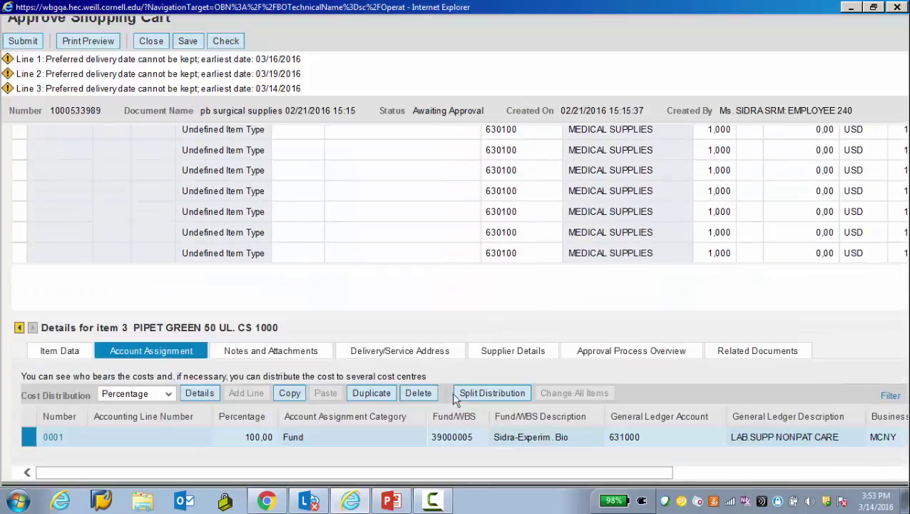
{"action": "scroll", "coordinate": [336, 458], "scroll_direction": "up", "scroll_amount": 5}
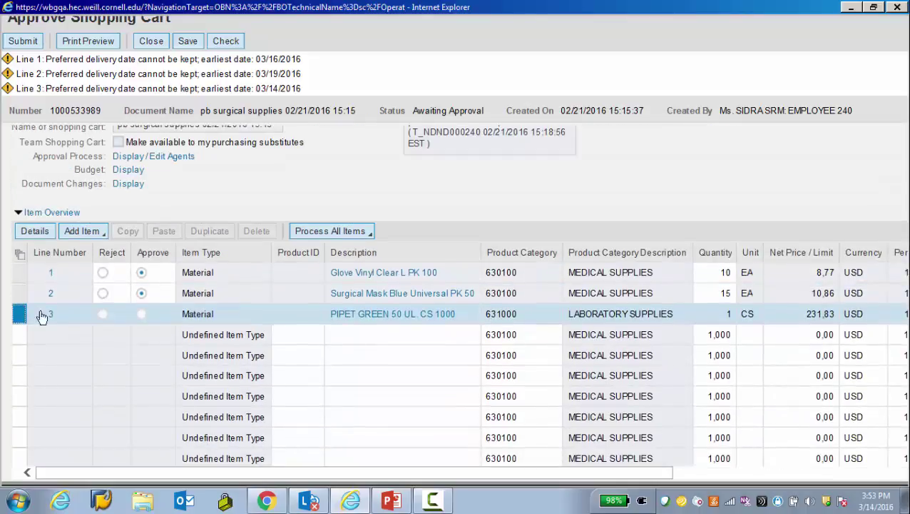
Delete cost line 0002 from the account assignment of line 1, Glove Vinyl Clear L PK 100
{"action": "left_click", "coordinate": [19, 273]}
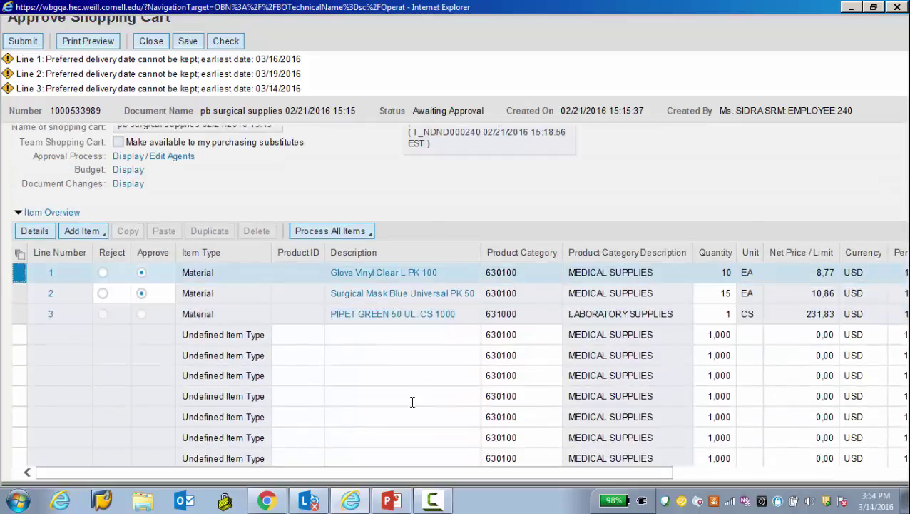
{"action": "scroll", "coordinate": [408, 422], "scroll_direction": "down", "scroll_amount": 5}
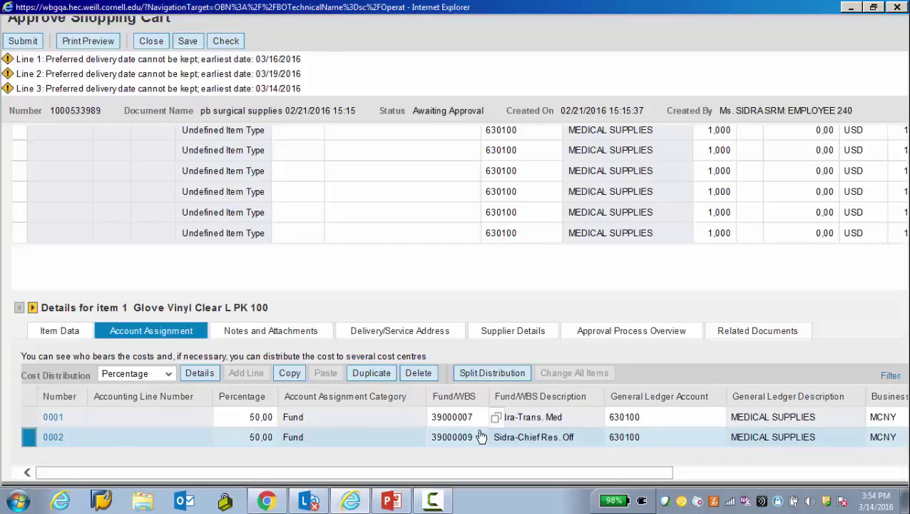
{"action": "left_click", "coordinate": [428, 372]}
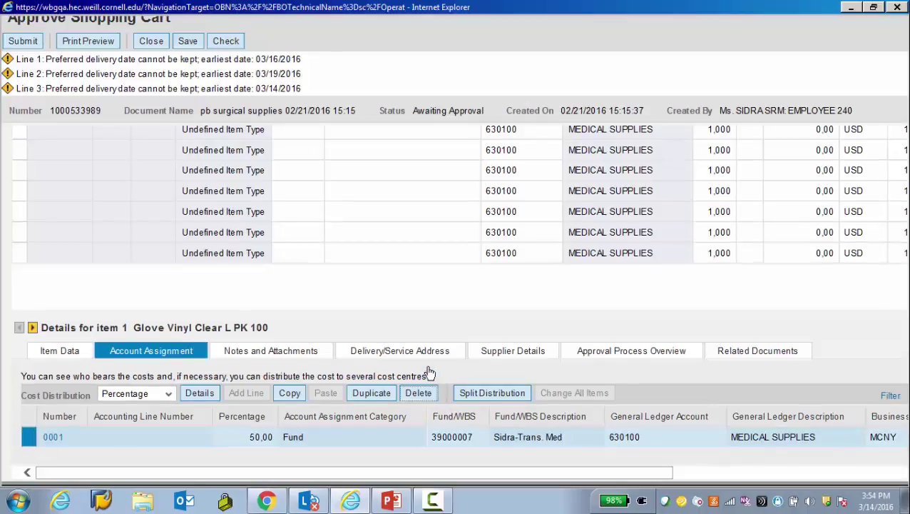
Set the percentage of line 1's cost line 0001 to 100
{"action": "left_click", "coordinate": [251, 437]}
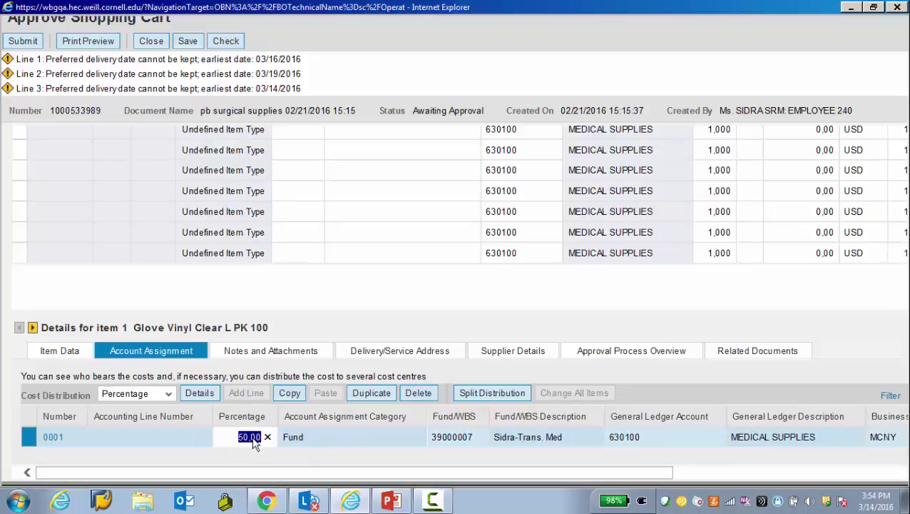
{"action": "type", "text": "1"}
{"action": "type", "text": "00.00"}
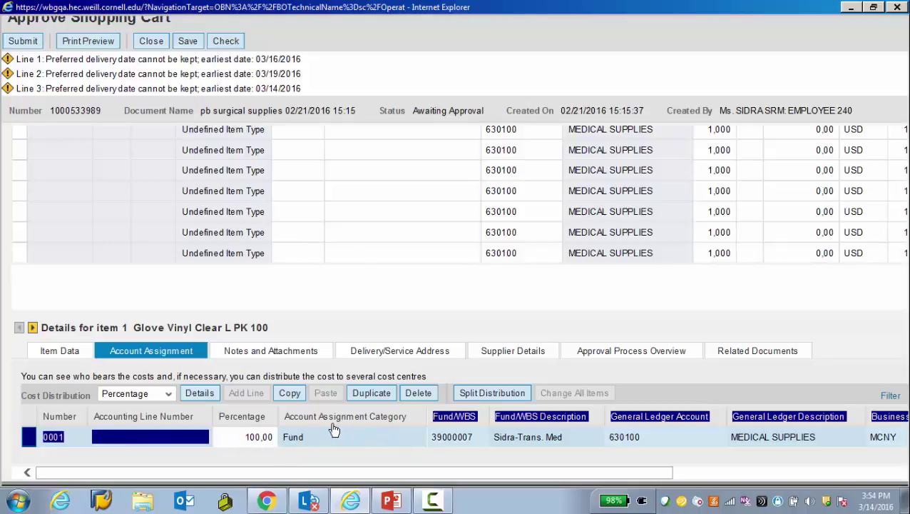
Set the percentage of line 1's cost line 0001 to 50
{"action": "left_click", "coordinate": [251, 429]}
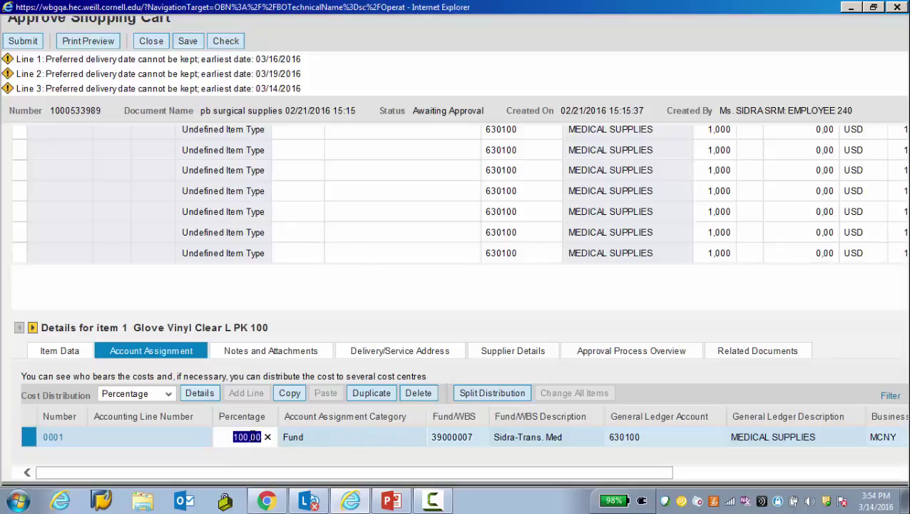
{"action": "key", "text": "BackSpace"}
{"action": "type", "text": "50"}
{"action": "key", "text": "Return"}
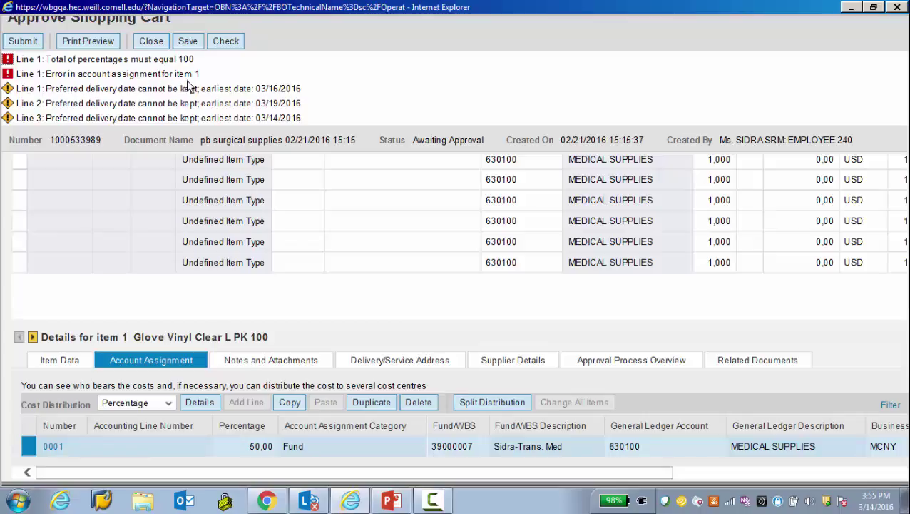
Set the percentage of line 1's cost line 0001 back to 100
{"action": "left_click", "coordinate": [245, 440]}
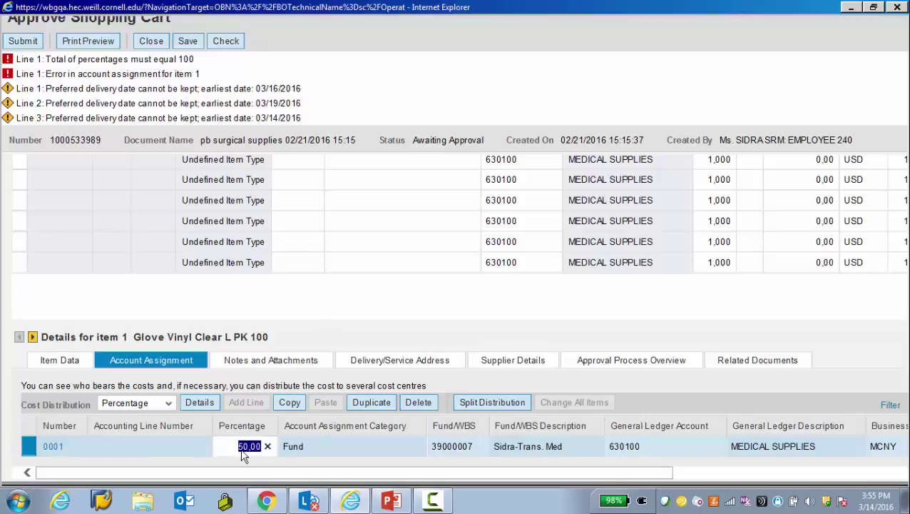
{"action": "key", "text": "BackSpace"}
{"action": "type", "text": "100"}
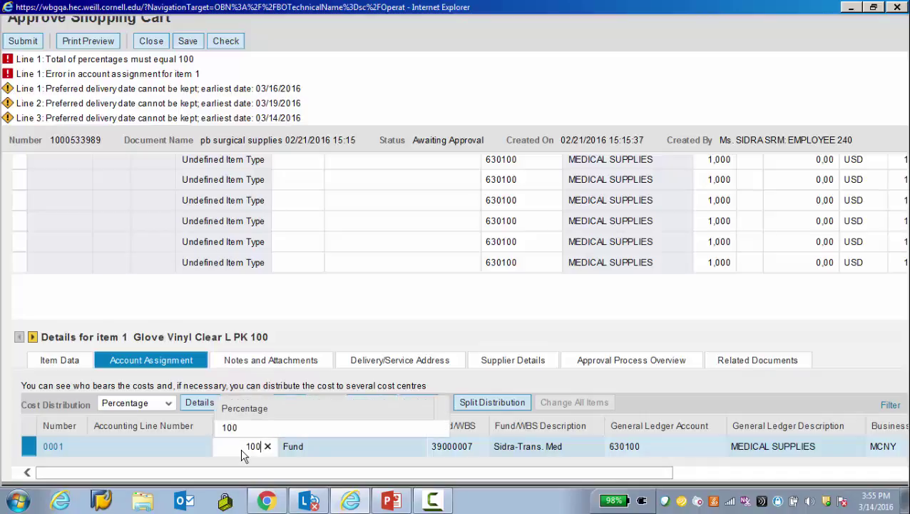
{"action": "key", "text": "Return"}
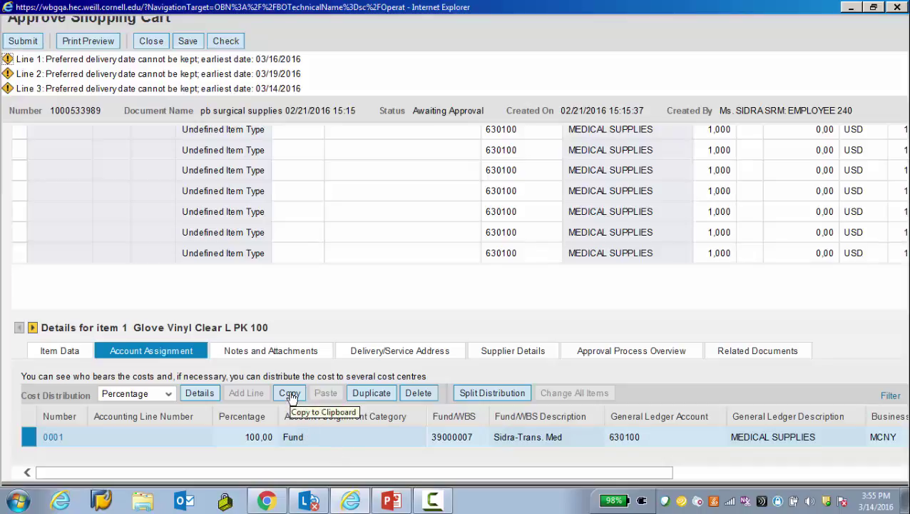
Duplicate line 1's cost line 0001 and set the percentages of cost lines 0001 and 0002 to 50 each
{"action": "left_click", "coordinate": [377, 393]}
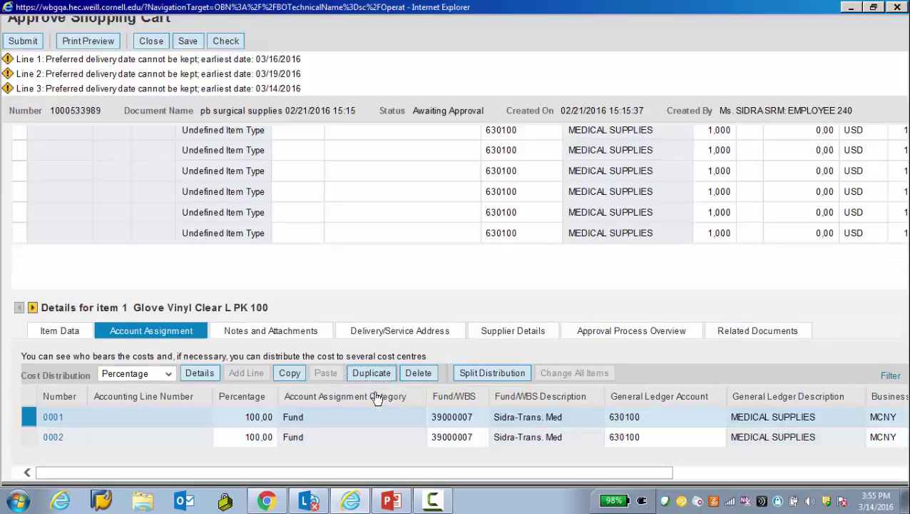
{"action": "left_click", "coordinate": [235, 439]}
{"action": "left_click", "coordinate": [245, 417]}
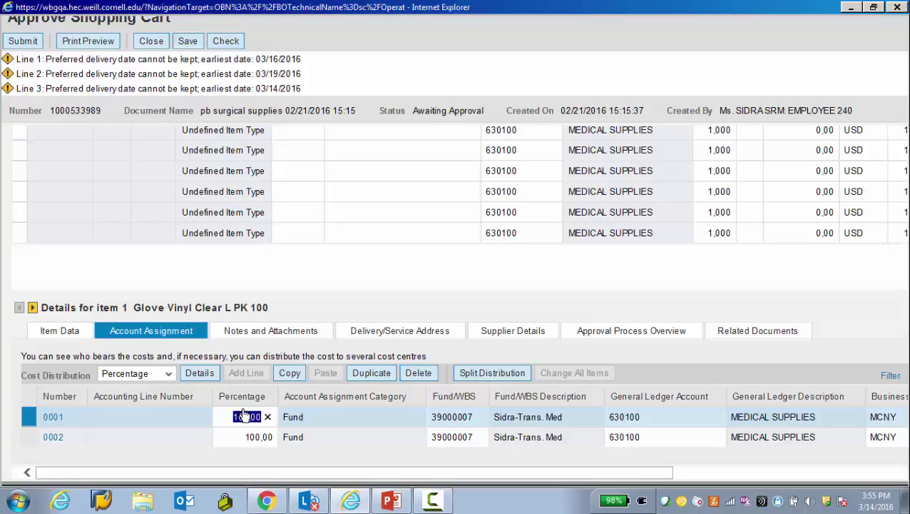
{"action": "type", "text": "50"}
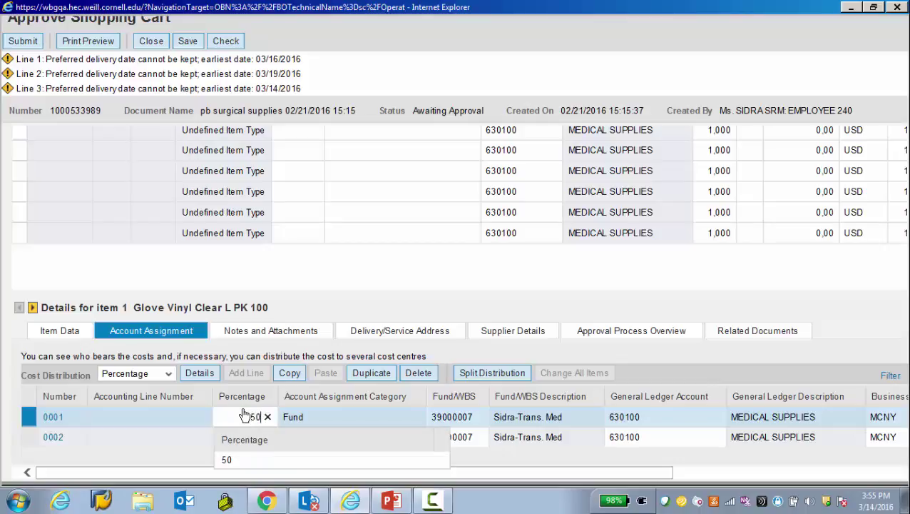
{"action": "key", "text": "Return"}
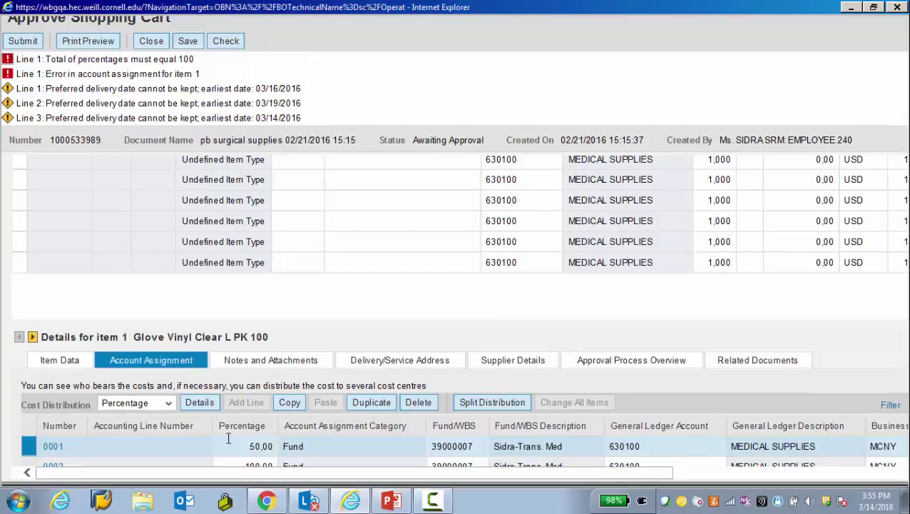
{"action": "scroll", "coordinate": [230, 465], "scroll_direction": "down", "scroll_amount": 1}
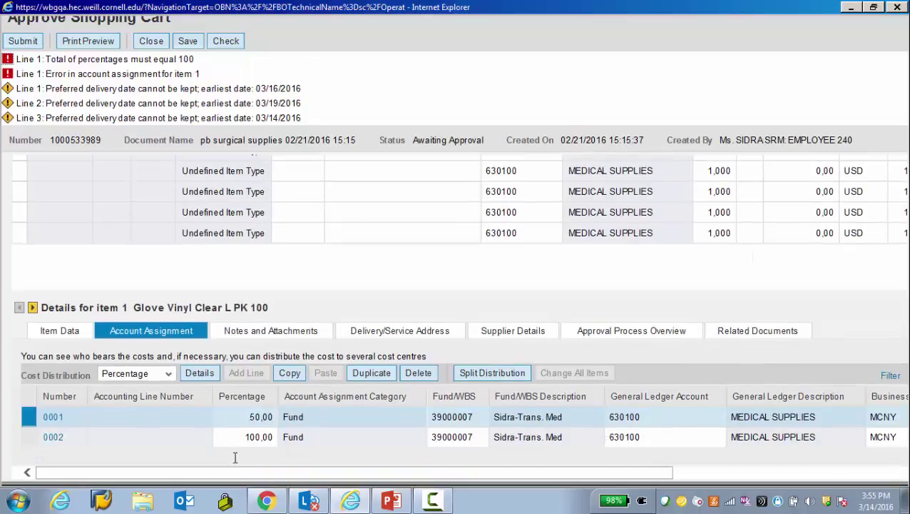
{"action": "left_click", "coordinate": [245, 438]}
{"action": "type", "text": "50"}
{"action": "key", "text": "Return"}
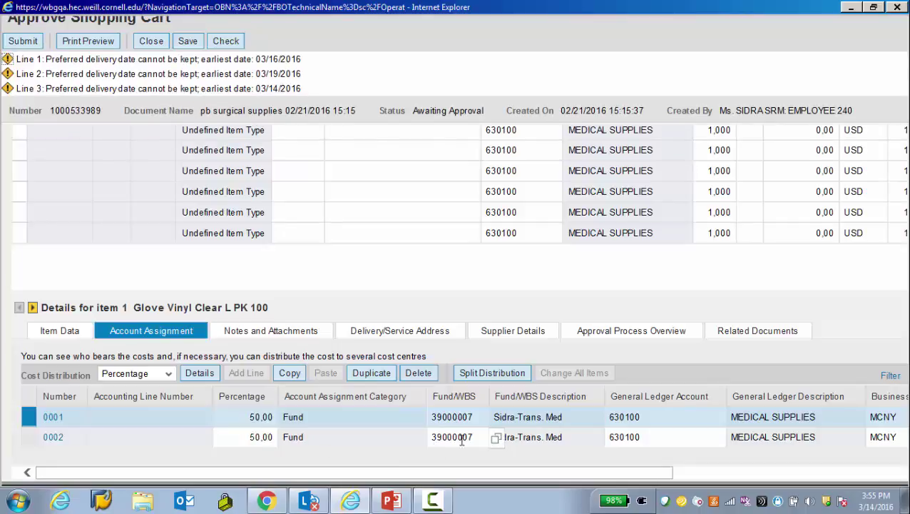
Change the Fund/WBS of line 1's cost line 0002 to 39000009
{"action": "left_click", "coordinate": [477, 435]}
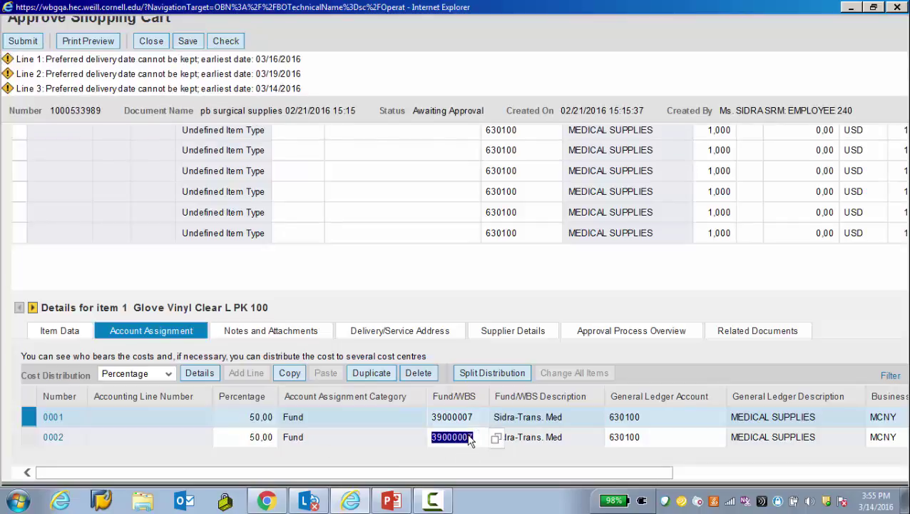
{"action": "left_click", "coordinate": [480, 436]}
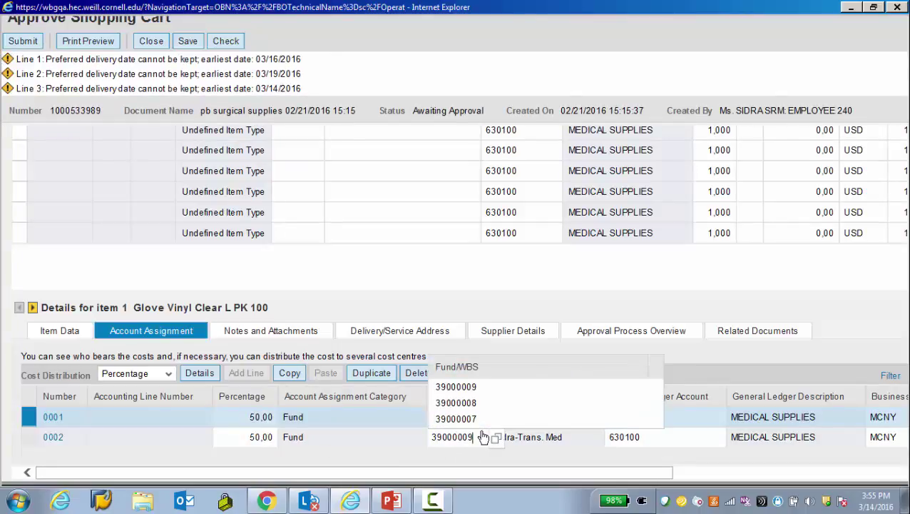
{"action": "type", "text": "9"}
{"action": "key", "text": "Return"}
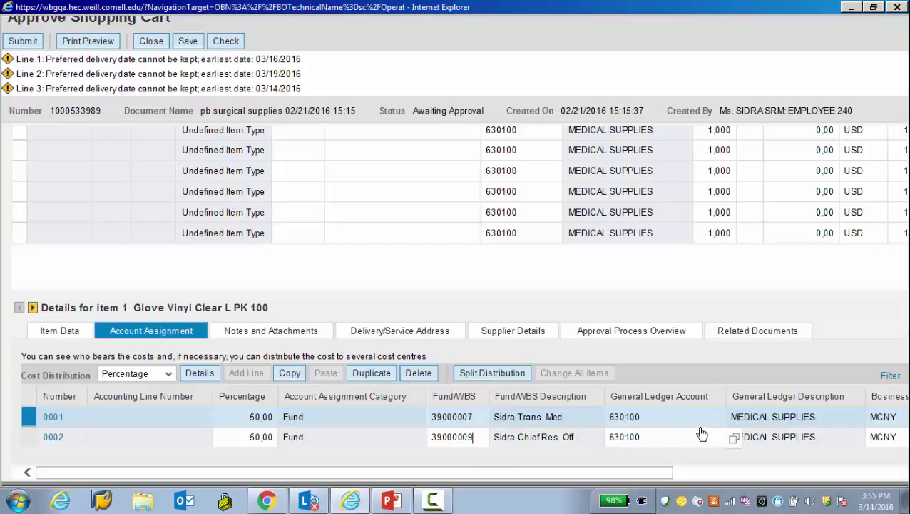
Copy line 1's cost distribution to the clipboard and review the copied entries
{"action": "scroll", "coordinate": [407, 382], "scroll_direction": "up", "scroll_amount": 3}
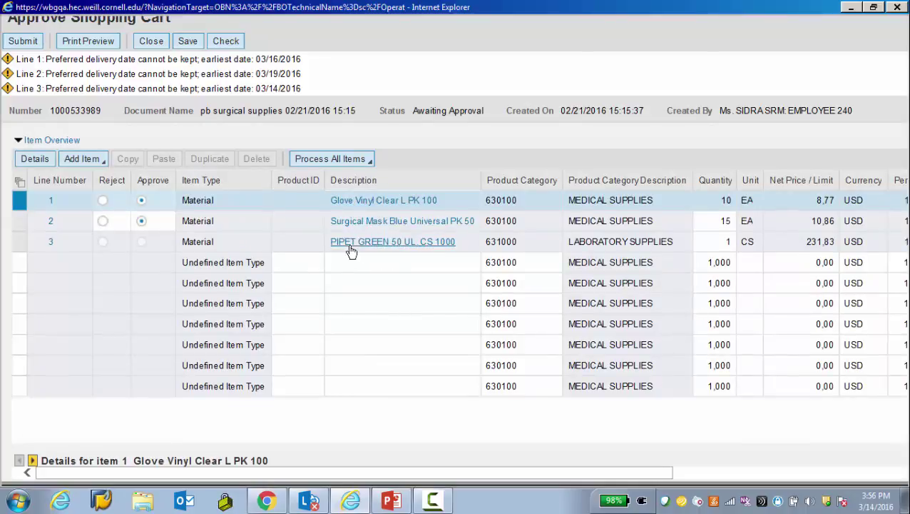
{"action": "scroll", "coordinate": [378, 394], "scroll_direction": "down", "scroll_amount": 3}
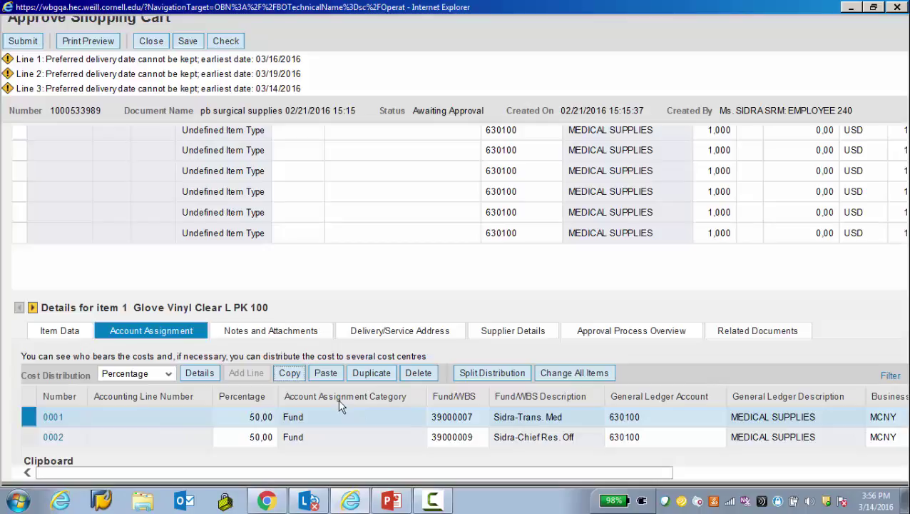
{"action": "scroll", "coordinate": [291, 387], "scroll_direction": "down", "scroll_amount": 3}
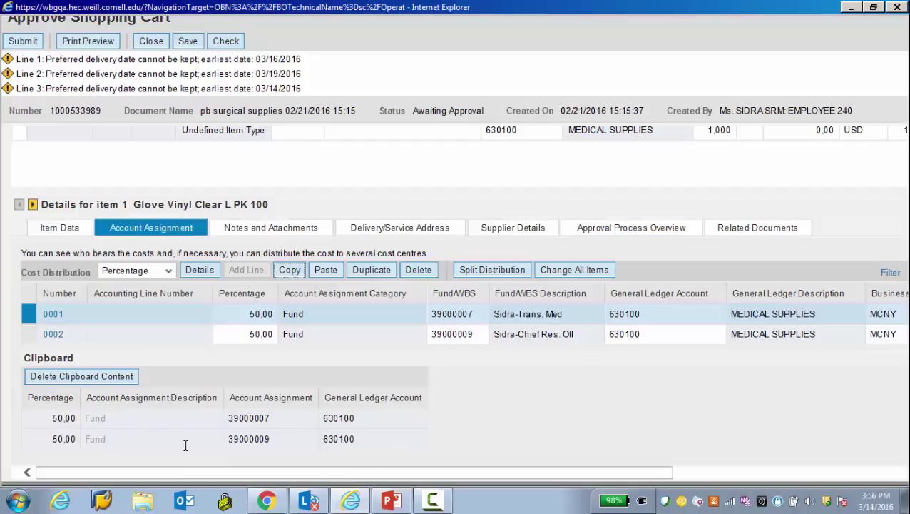
{"action": "scroll", "coordinate": [341, 290], "scroll_direction": "up", "scroll_amount": 10}
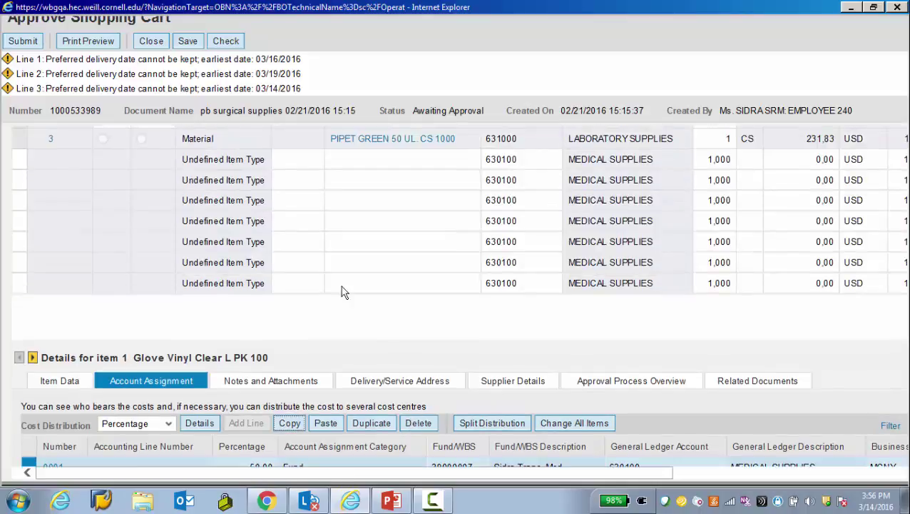
{"action": "scroll", "coordinate": [426, 349], "scroll_direction": "down", "scroll_amount": 10}
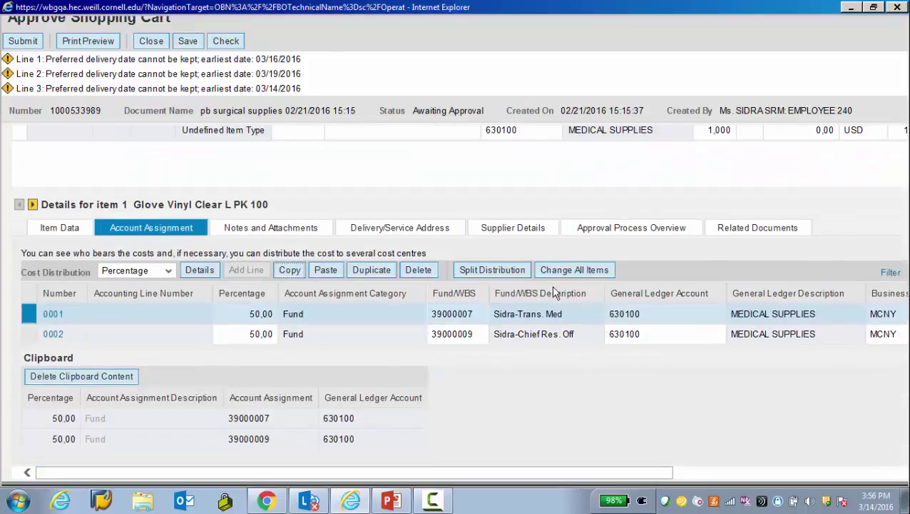
Apply line 1's cost distribution to all items and check it in the account assignment of line 2, Surgical Mask Blue Universal PK 50
{"action": "left_click", "coordinate": [573, 274]}
{"action": "scroll", "coordinate": [556, 275], "scroll_direction": "up", "scroll_amount": 5}
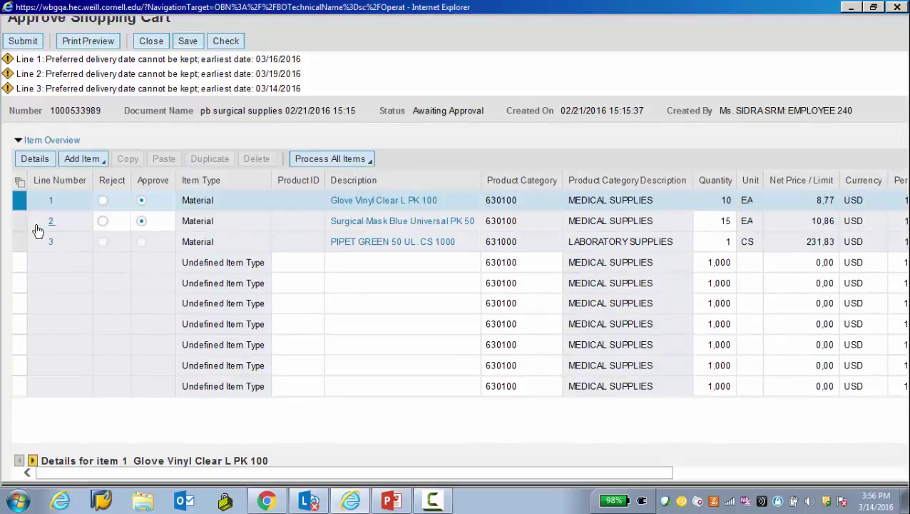
{"action": "left_click", "coordinate": [20, 222]}
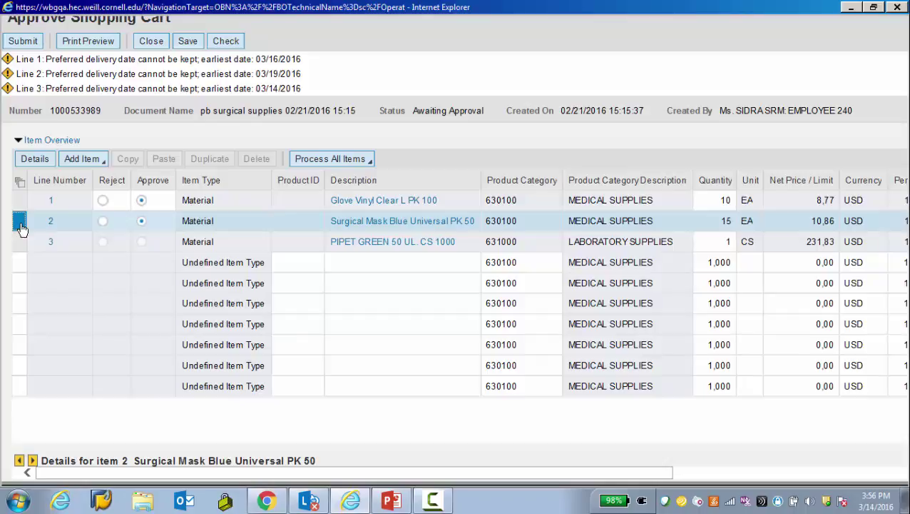
{"action": "scroll", "coordinate": [375, 285], "scroll_direction": "down", "scroll_amount": 3}
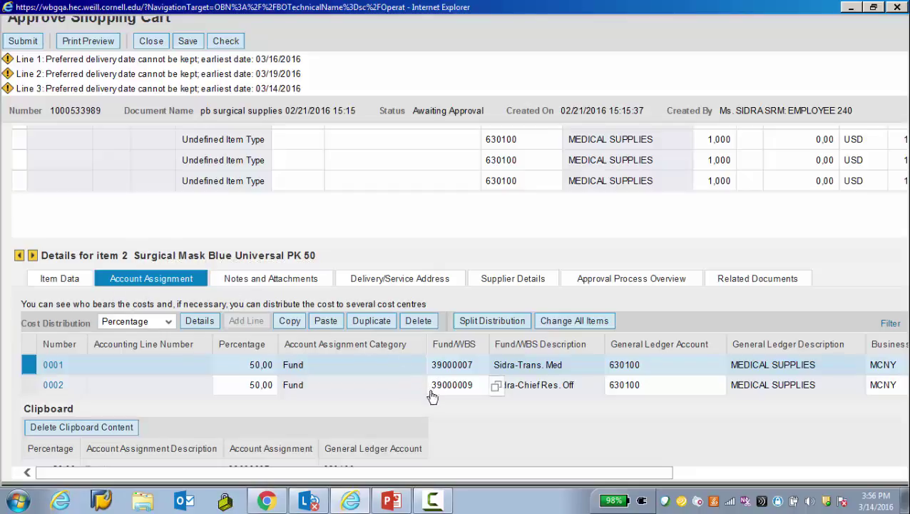
{"action": "scroll", "coordinate": [469, 437], "scroll_direction": "up", "scroll_amount": 5}
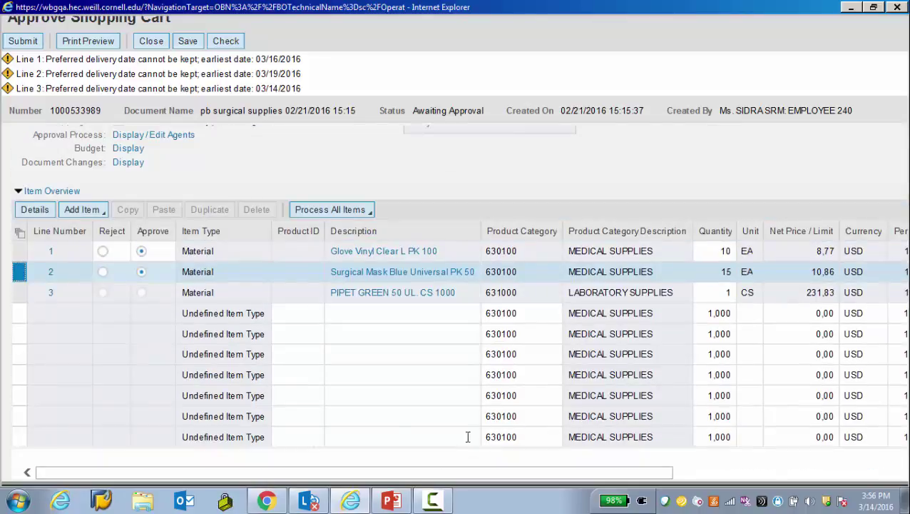
Review line 1's account assignment together with the cost distribution held in the clipboard
{"action": "left_click", "coordinate": [18, 256]}
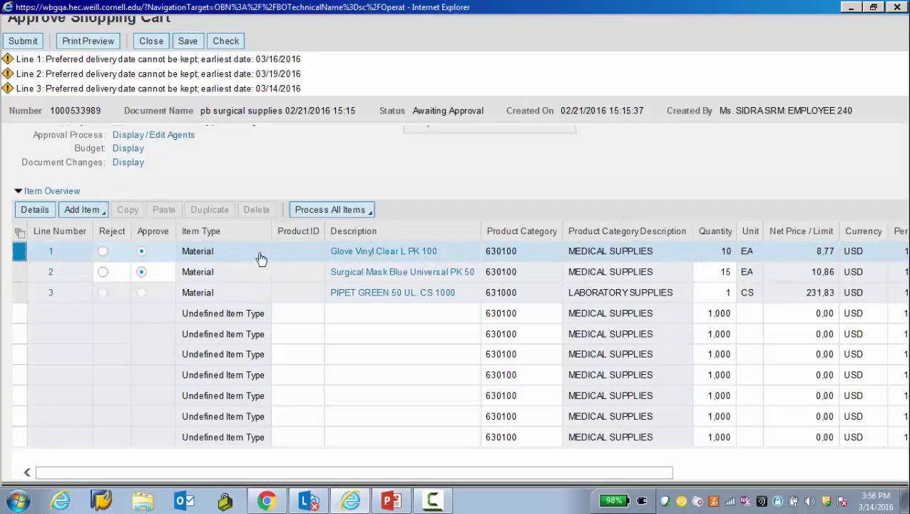
{"action": "scroll", "coordinate": [366, 294], "scroll_direction": "down", "scroll_amount": 4}
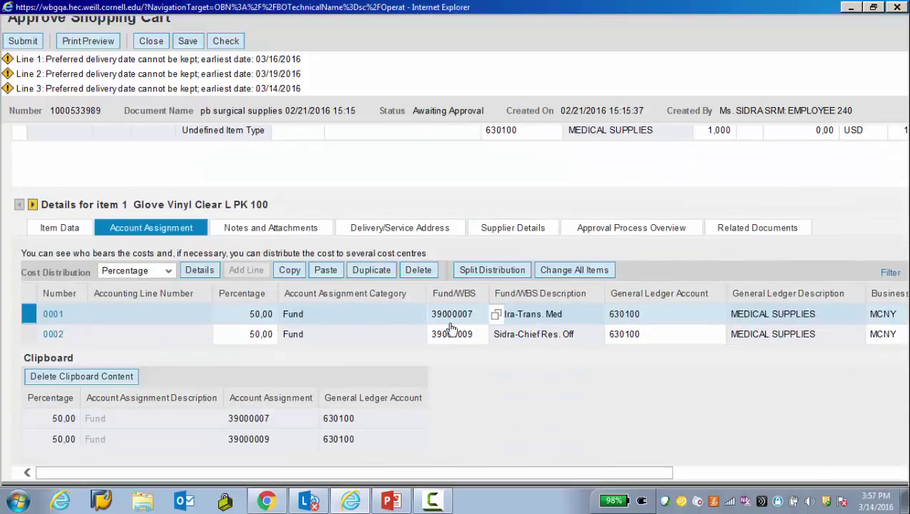
{"action": "scroll", "coordinate": [446, 332], "scroll_direction": "up", "scroll_amount": 4}
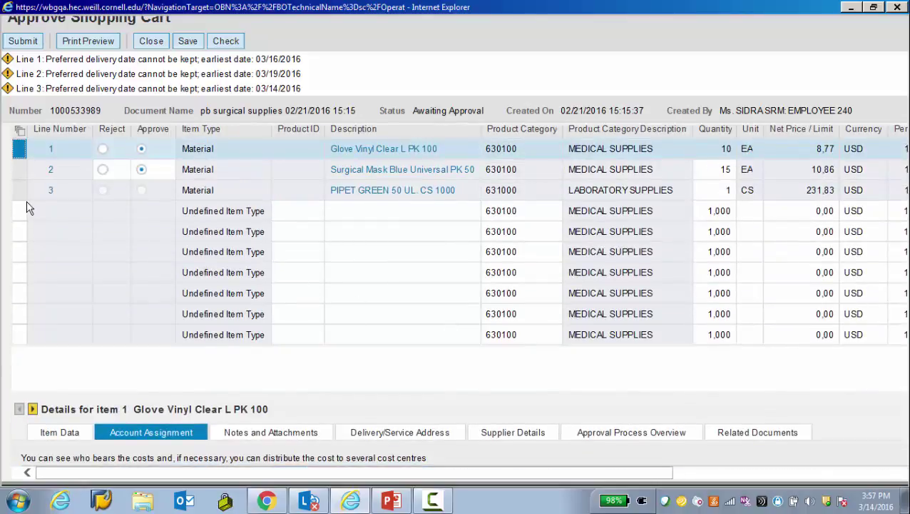
{"action": "scroll", "coordinate": [299, 386], "scroll_direction": "down", "scroll_amount": 4}
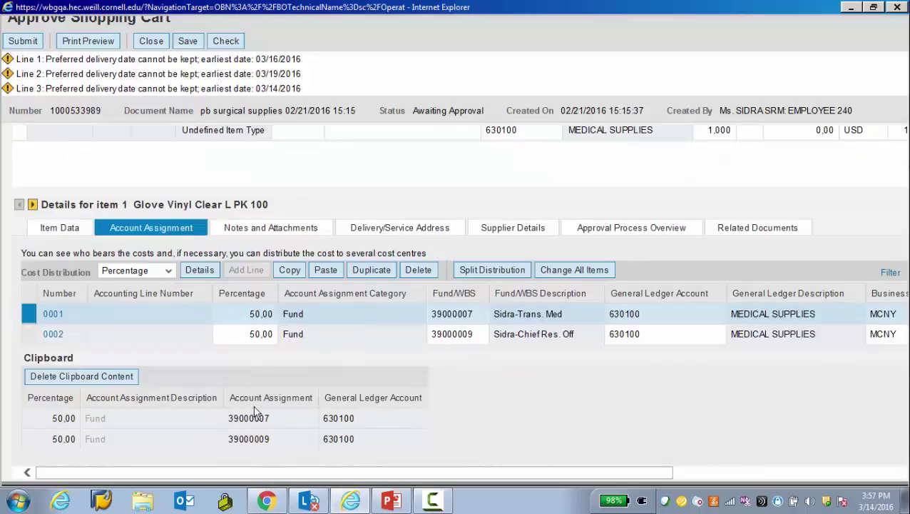
{"action": "scroll", "coordinate": [311, 400], "scroll_direction": "up", "scroll_amount": 4}
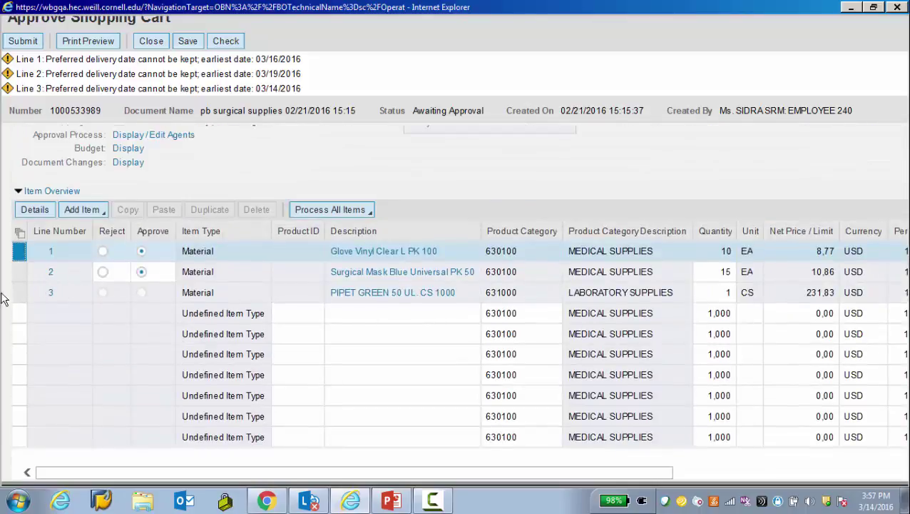
Paste the copied cost distribution into the account assignment of line 2, Surgical Mask Blue Universal PK 50
{"action": "left_click", "coordinate": [20, 279]}
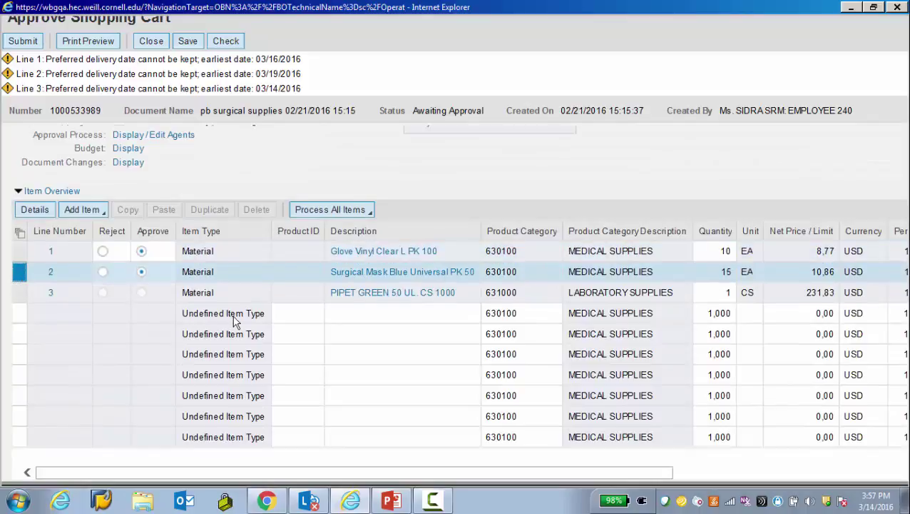
{"action": "scroll", "coordinate": [235, 322], "scroll_direction": "down", "scroll_amount": 3}
{"action": "left_click", "coordinate": [326, 373]}
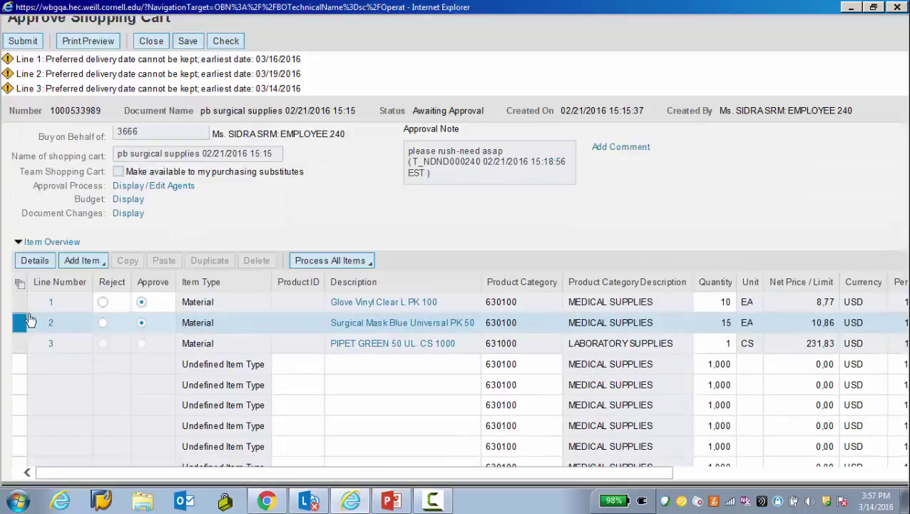
Review the notes and attachments of line 1, Glove Vinyl Clear L PK 100, including its vendor text
{"action": "left_click", "coordinate": [16, 303]}
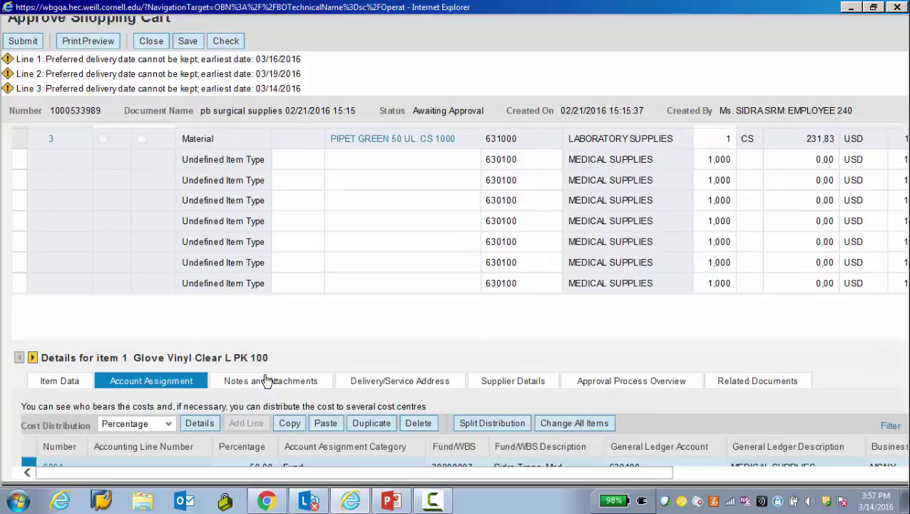
{"action": "left_click", "coordinate": [265, 381]}
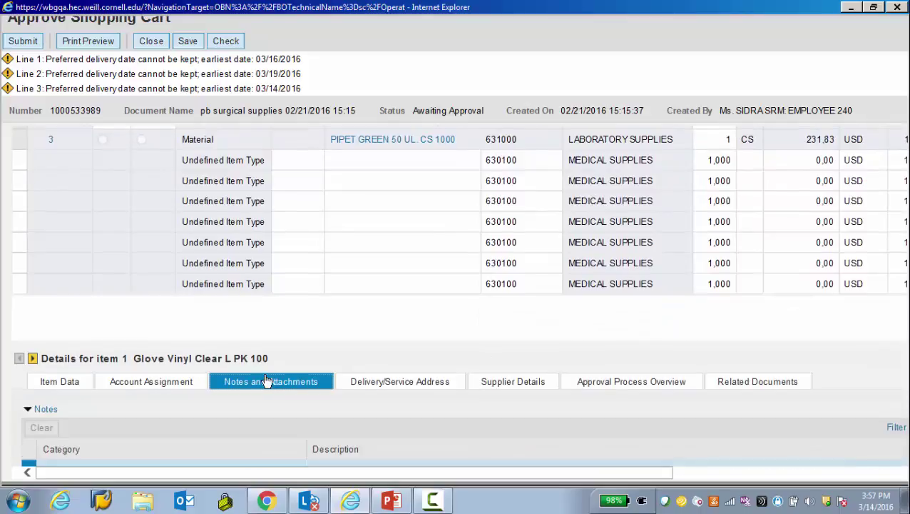
{"action": "scroll", "coordinate": [429, 341], "scroll_direction": "down", "scroll_amount": 3}
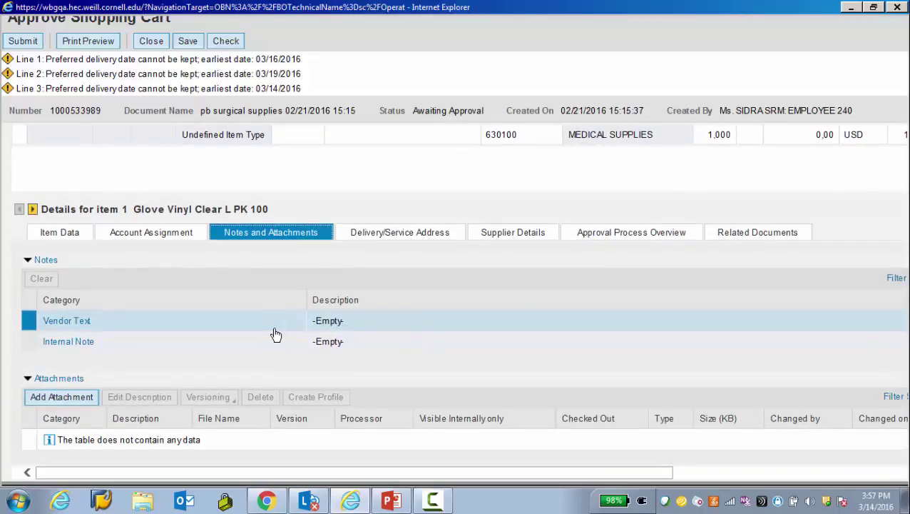
{"action": "left_click", "coordinate": [327, 322]}
{"action": "scroll", "coordinate": [428, 441], "scroll_direction": "up", "scroll_amount": 5}
{"action": "scroll", "coordinate": [447, 285], "scroll_direction": "down", "scroll_amount": 3}
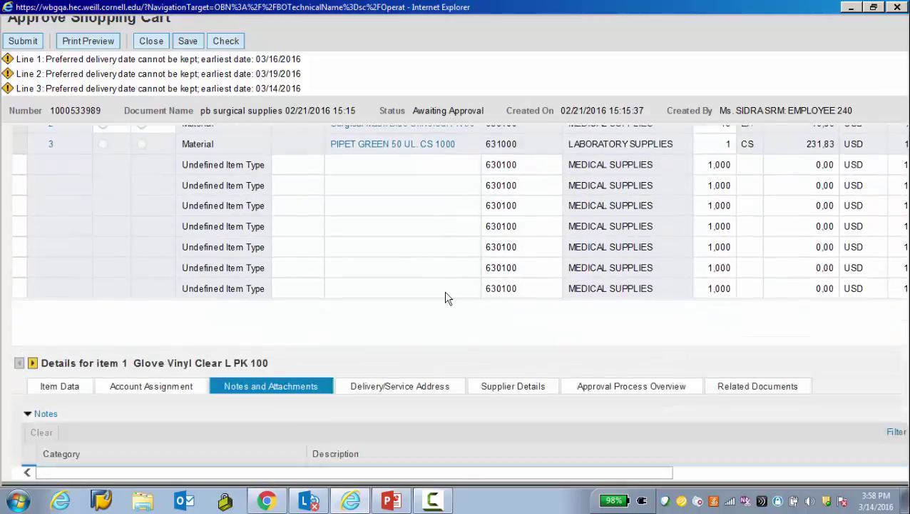
{"action": "scroll", "coordinate": [444, 292], "scroll_direction": "down", "scroll_amount": 3}
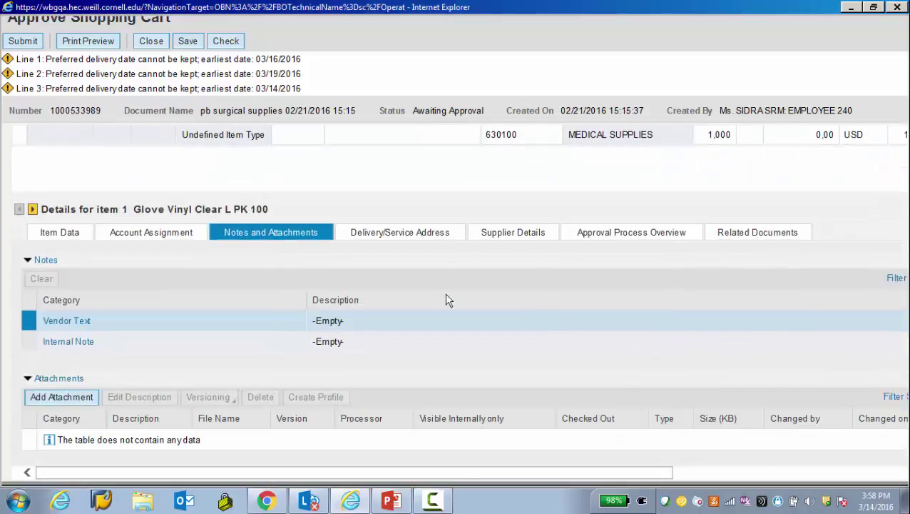
Review line 1's delivery address and supplier details
{"action": "left_click", "coordinate": [423, 236]}
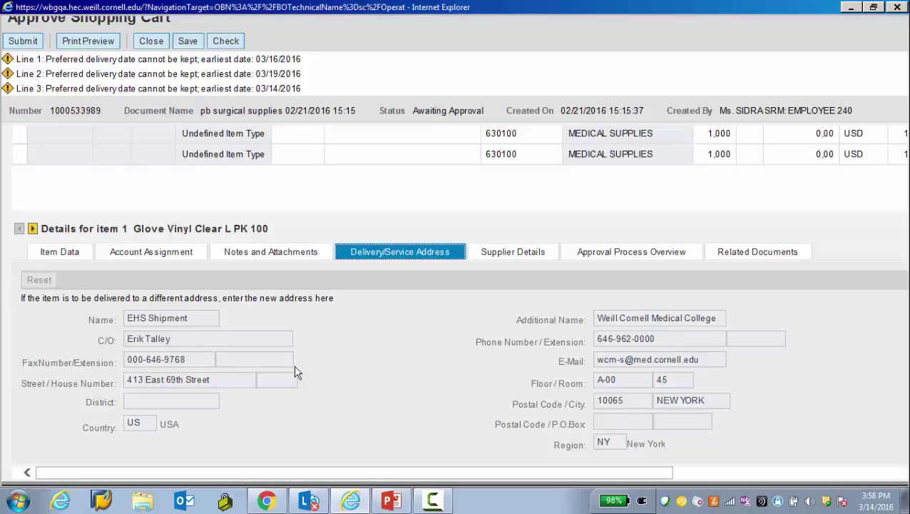
{"action": "left_click", "coordinate": [522, 254]}
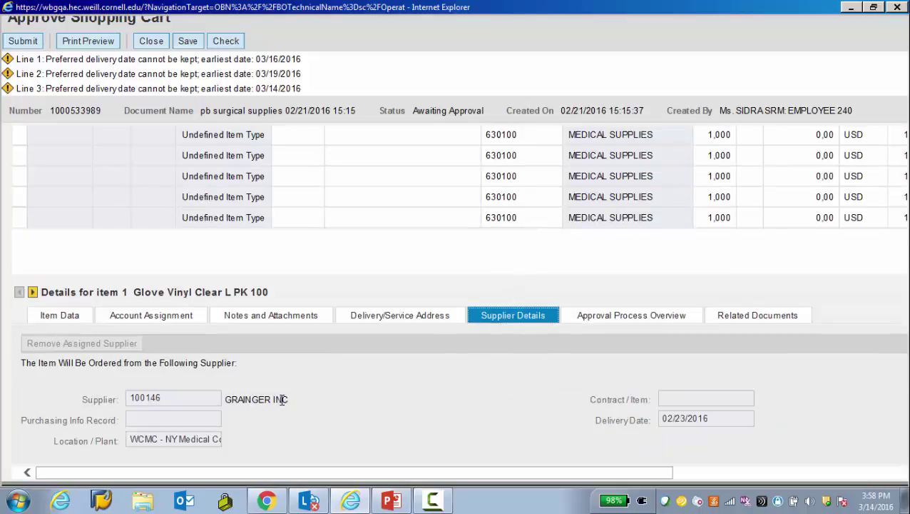
Examine line 1's supplier number and its approval process overview, including the approval status details for each process step
{"action": "double_click", "coordinate": [139, 398]}
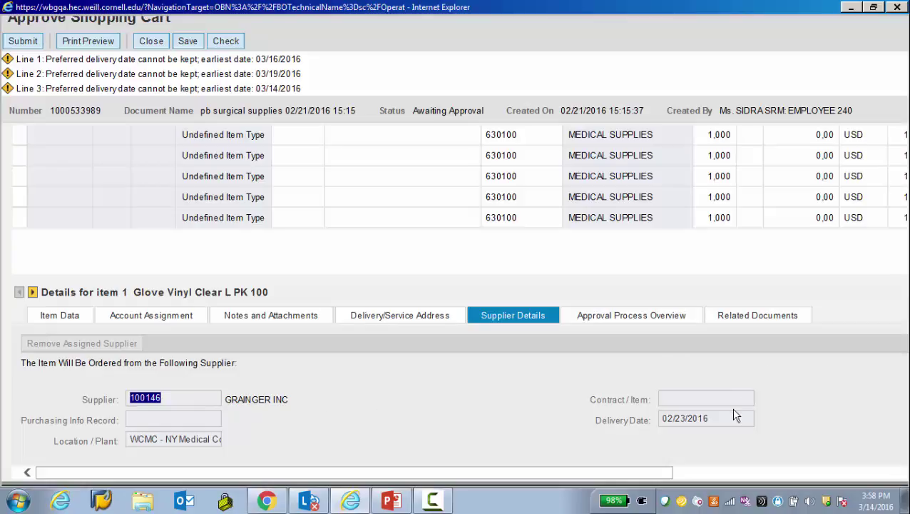
{"action": "left_click", "coordinate": [671, 316]}
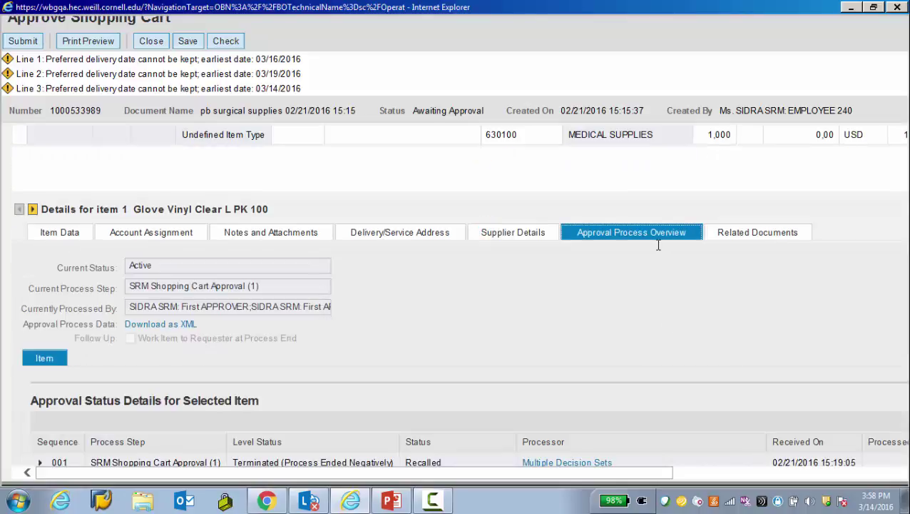
{"action": "scroll", "coordinate": [656, 262], "scroll_direction": "down", "scroll_amount": 3}
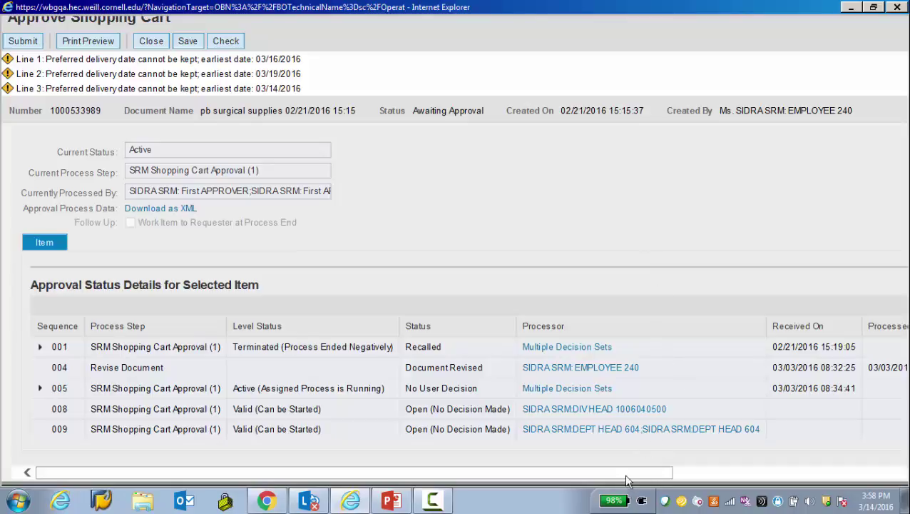
{"action": "left_click_drag", "start_coordinate": [623, 473], "coordinate": [721, 456]}
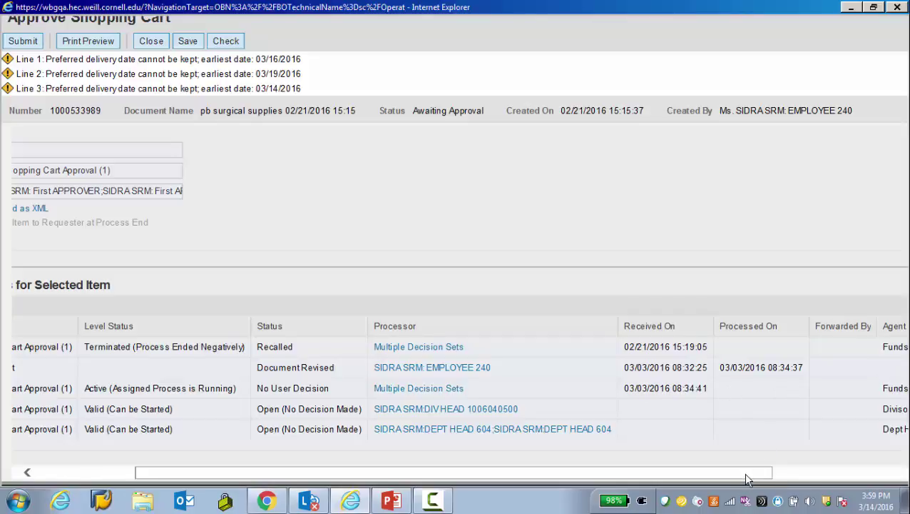
{"action": "left_click_drag", "start_coordinate": [747, 474], "coordinate": [889, 455]}
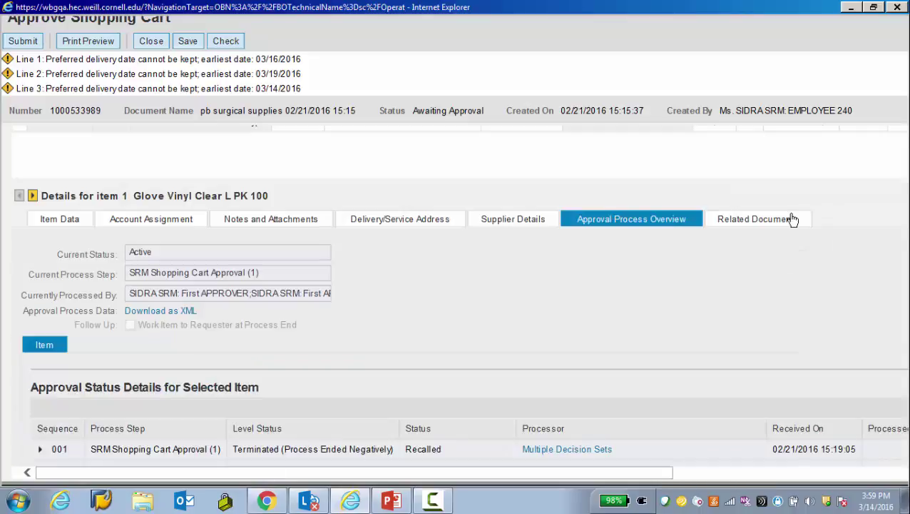
Review line 1's related documents history across all its columns and return to its item data
{"action": "left_click", "coordinate": [792, 219]}
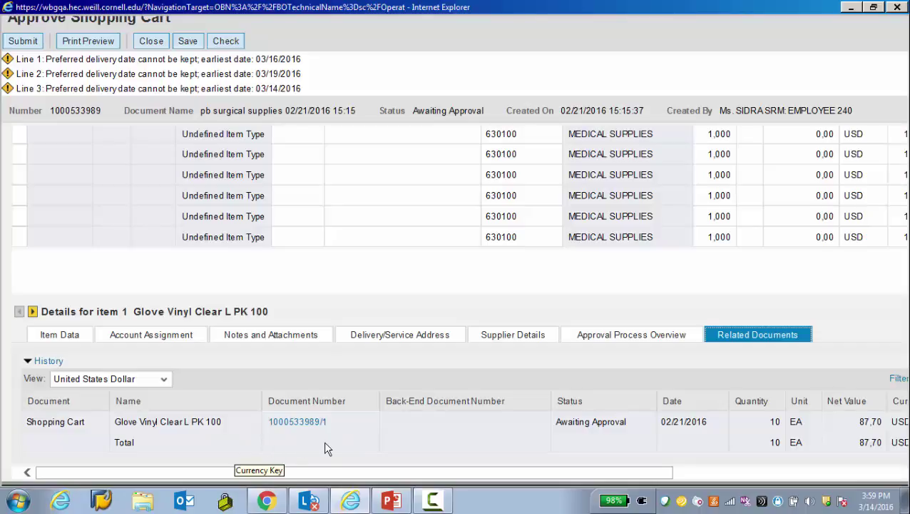
{"action": "left_click_drag", "start_coordinate": [351, 472], "coordinate": [449, 466]}
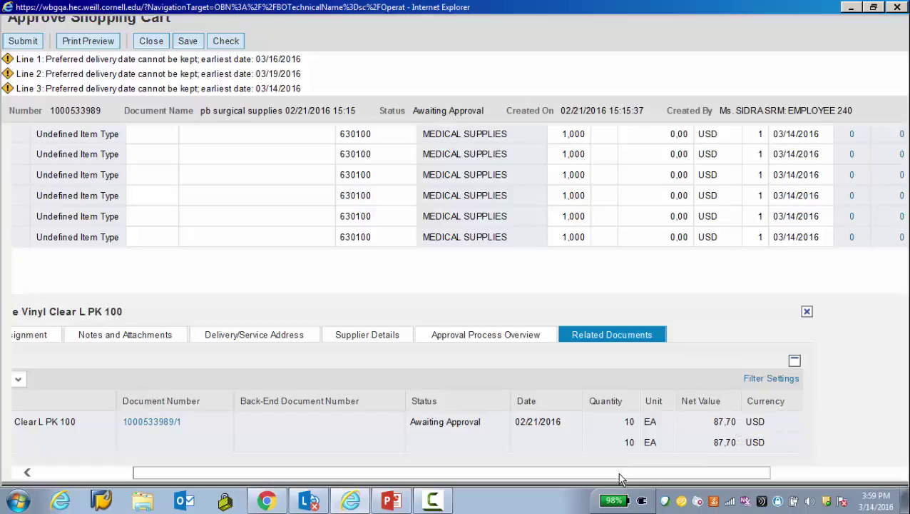
{"action": "left_click_drag", "start_coordinate": [620, 475], "coordinate": [510, 478]}
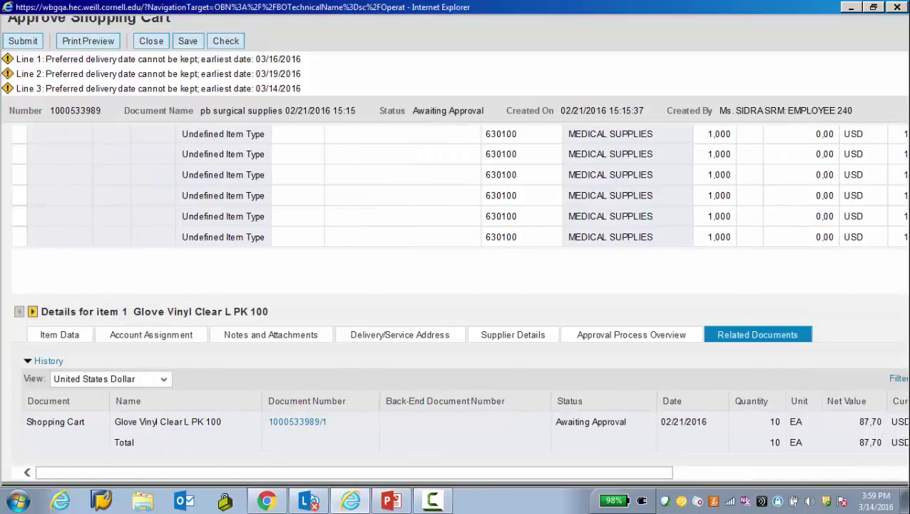
{"action": "left_click", "coordinate": [57, 334]}
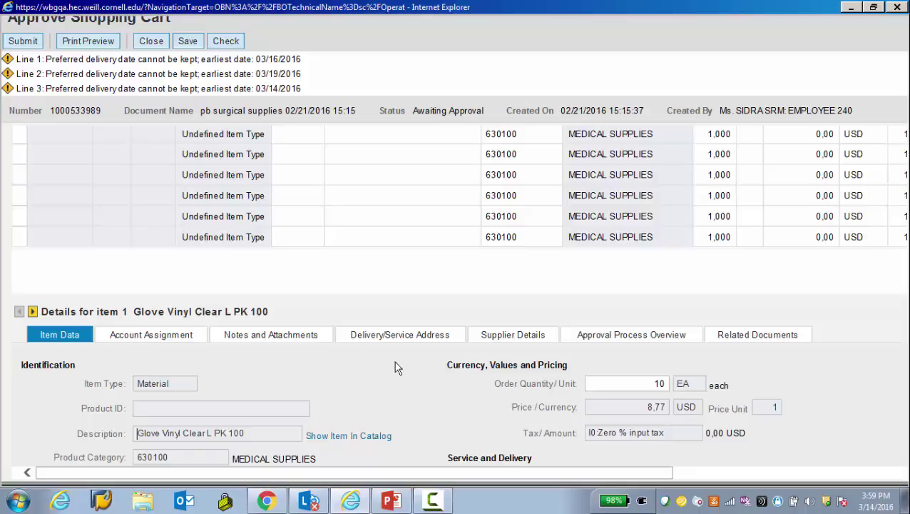
Add the comment "Updated account assignment for all items" to the cart's approval note
{"action": "scroll", "coordinate": [398, 396], "scroll_direction": "up", "scroll_amount": 3}
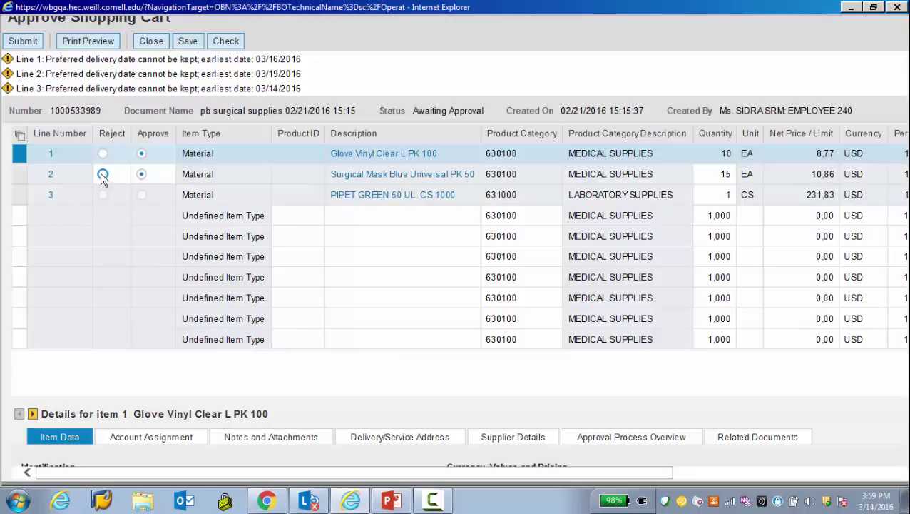
{"action": "scroll", "coordinate": [681, 354], "scroll_direction": "up", "scroll_amount": 3}
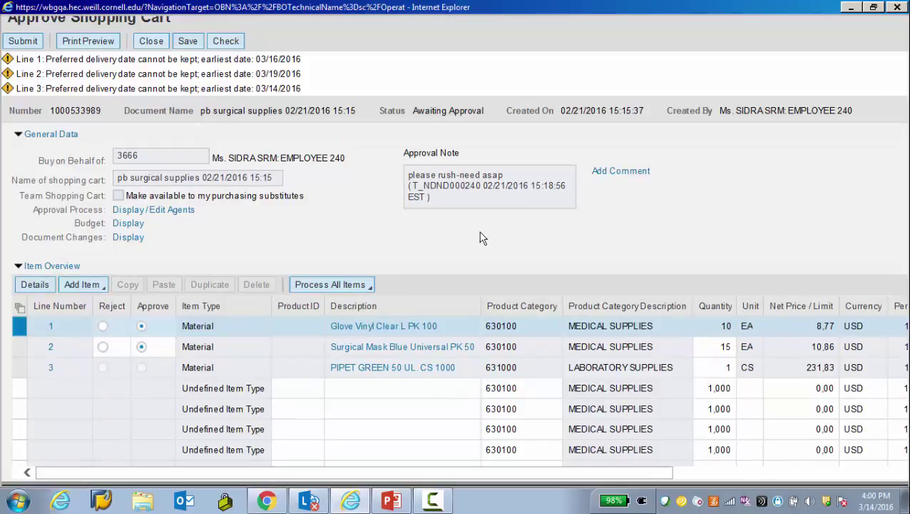
{"action": "left_click", "coordinate": [603, 172]}
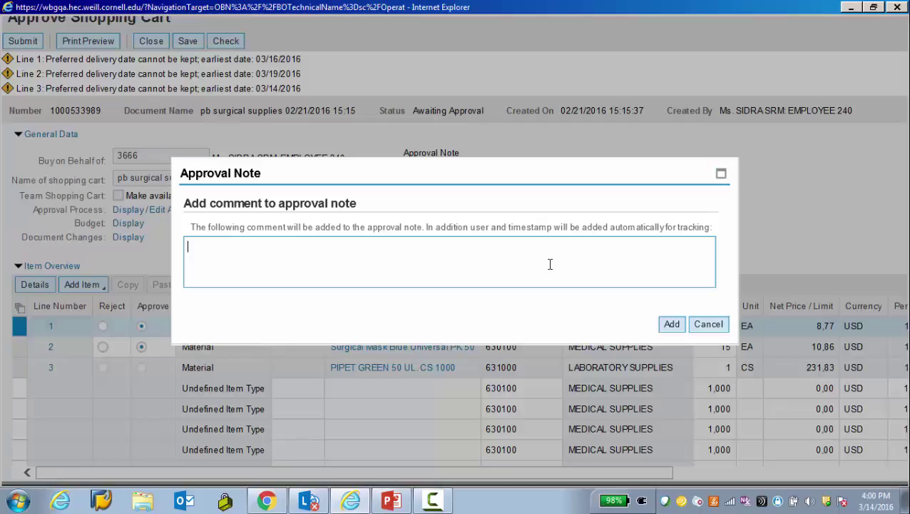
{"action": "type", "text": "Updated account assignment for all item"}
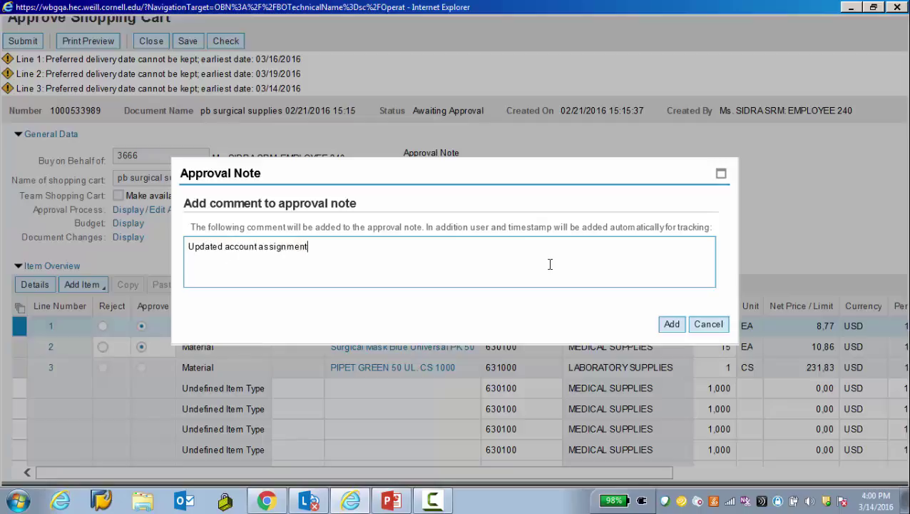
{"action": "type", "text": "s"}
{"action": "left_click", "coordinate": [669, 324]}
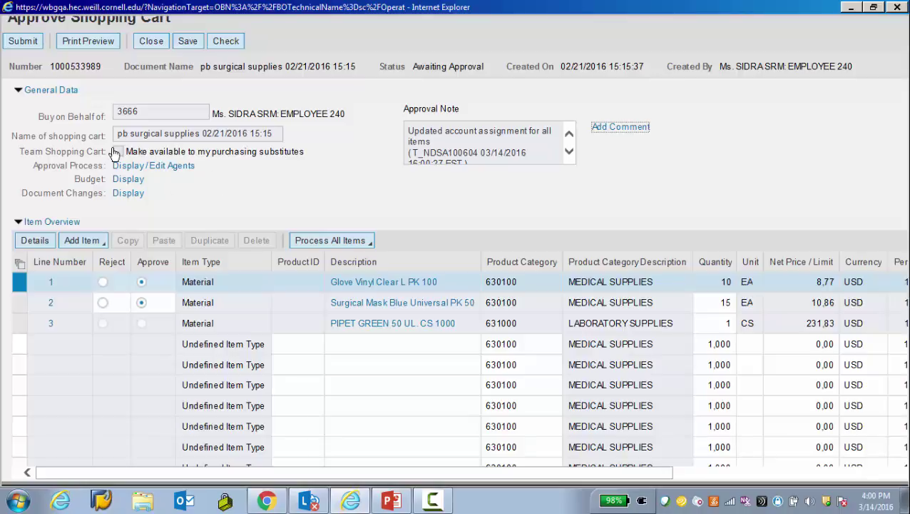
Submit the reviewed shopping cart and close its document window
{"action": "left_click", "coordinate": [19, 42]}
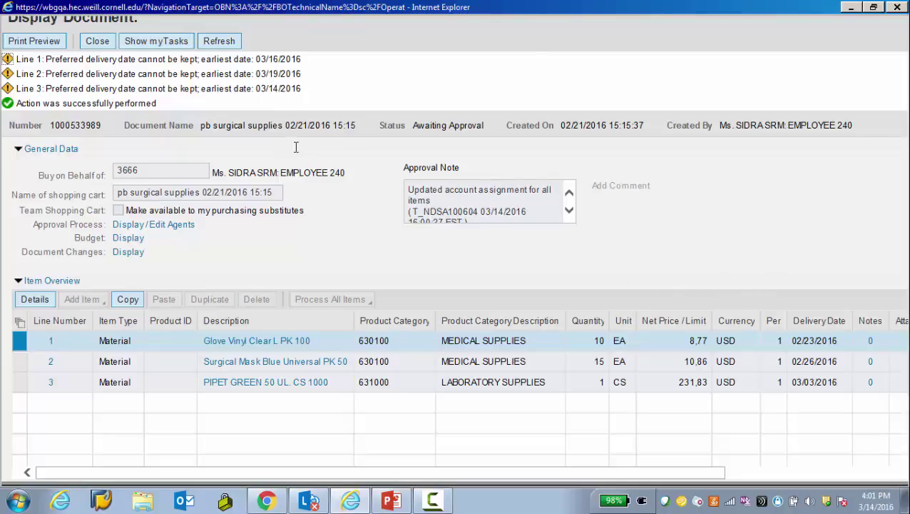
{"action": "left_click", "coordinate": [898, 9]}
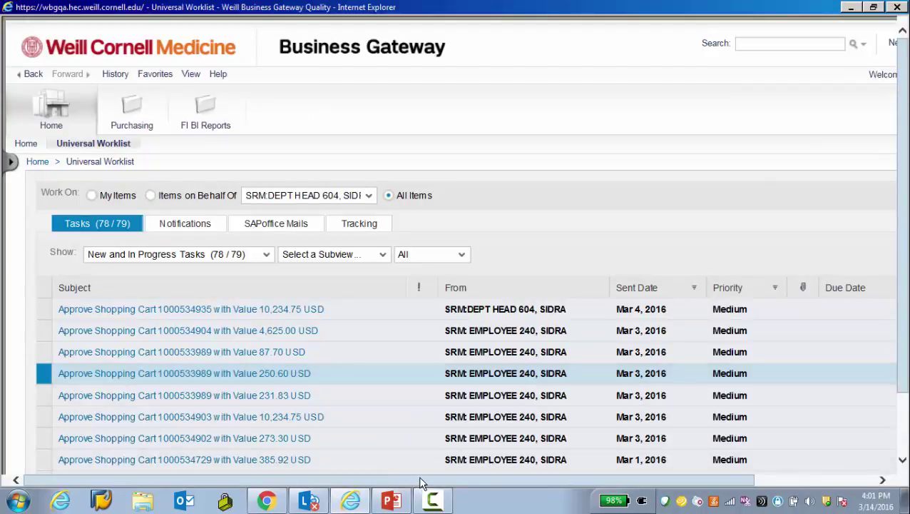
Look over the remaining approval tasks in the Universal Worklist and switch to the PowerPoint slide show
{"action": "left_click_drag", "start_coordinate": [421, 483], "coordinate": [538, 451]}
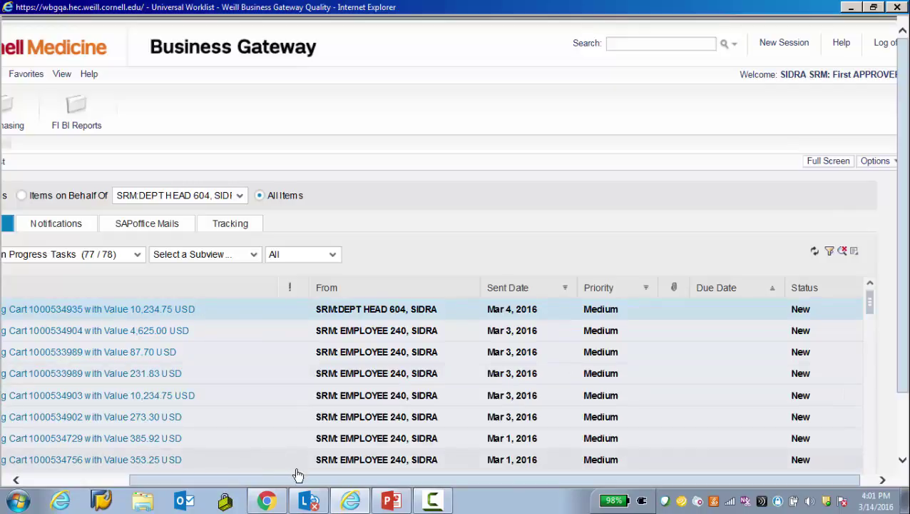
{"action": "left_click_drag", "start_coordinate": [301, 480], "coordinate": [131, 506]}
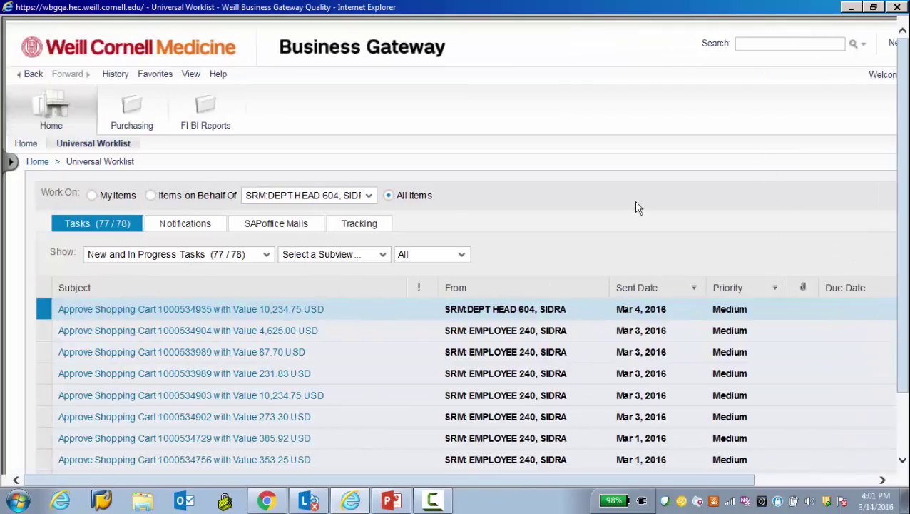
{"action": "key", "text": "alt+Tab"}
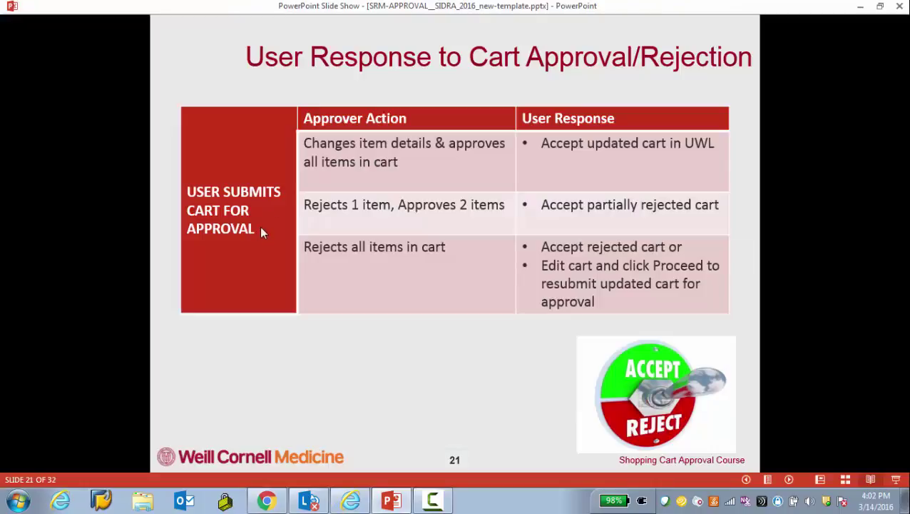
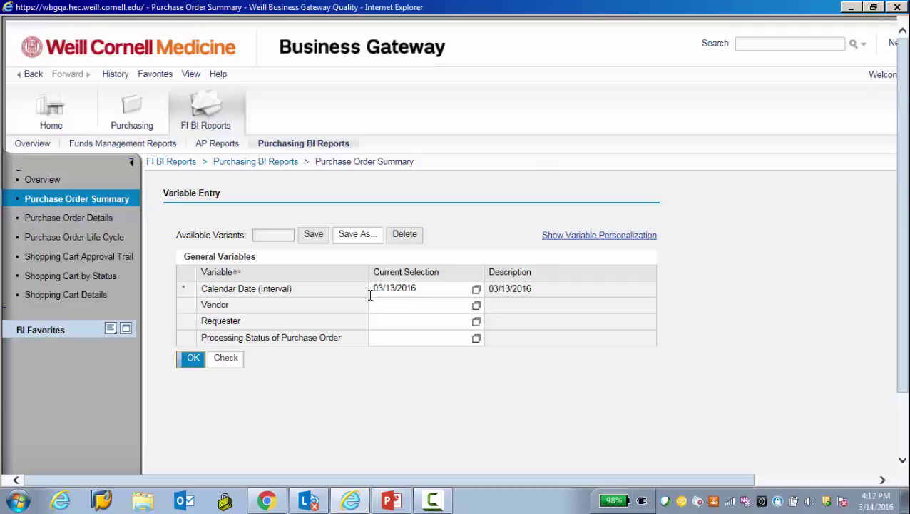
Run the Purchase Order Summary report for the calendar date interval 01/01/2016 - 03/13/2016 and view all its columns
{"action": "left_click", "coordinate": [370, 291]}
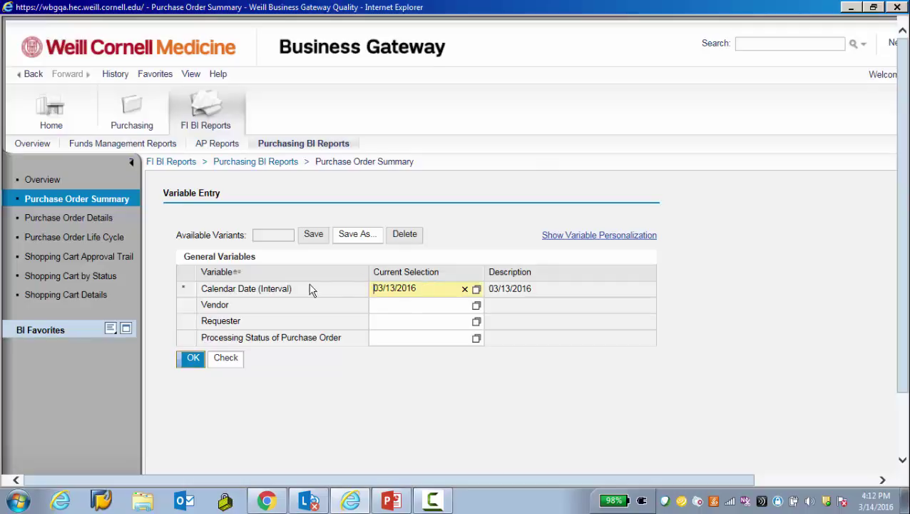
{"action": "left_click_drag", "start_coordinate": [290, 294], "coordinate": [260, 294]}
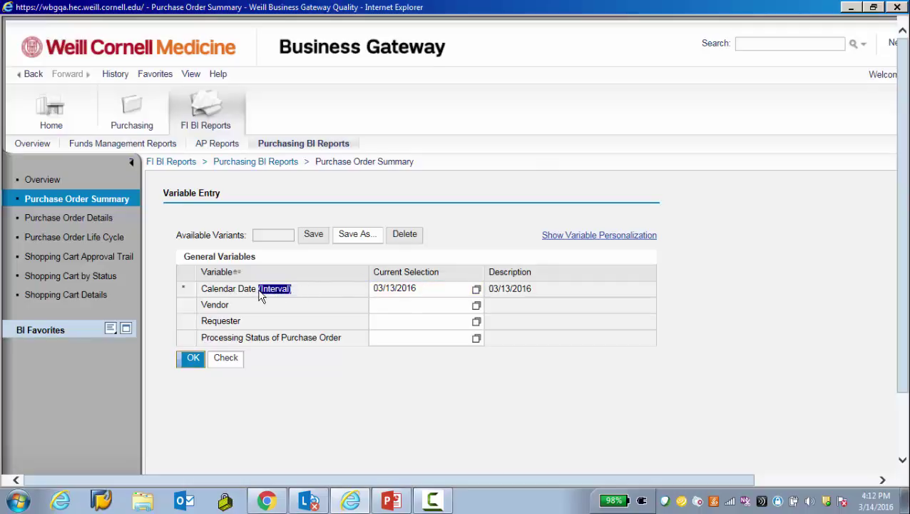
{"action": "left_click", "coordinate": [375, 289]}
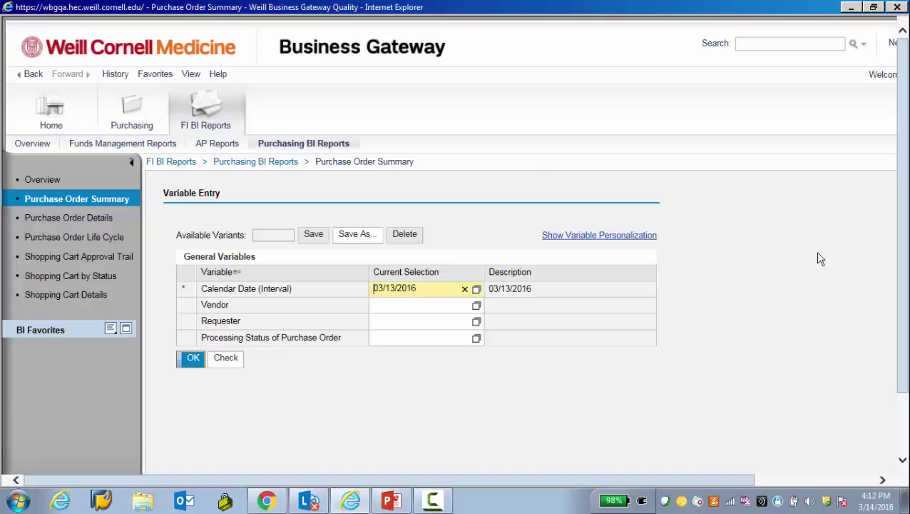
{"action": "type", "text": "01/01/2016 -"}
{"action": "left_click", "coordinate": [191, 360]}
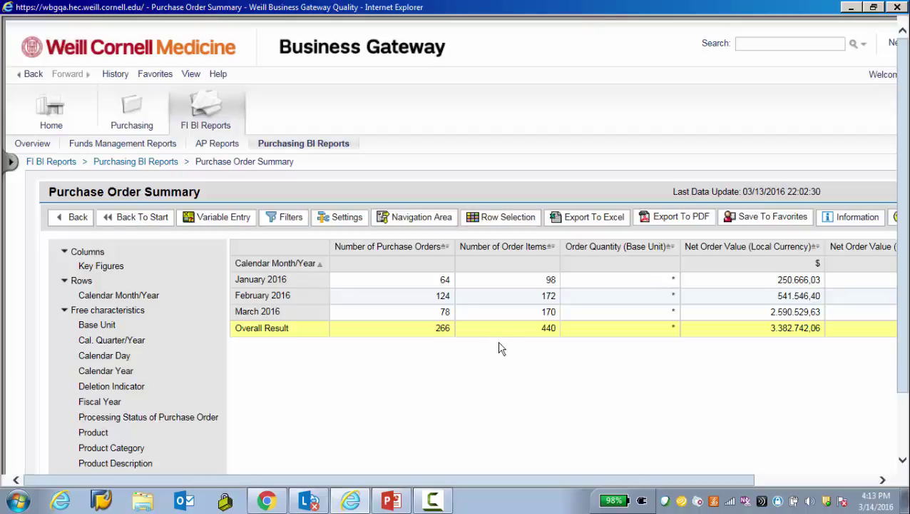
{"action": "left_click_drag", "start_coordinate": [564, 484], "coordinate": [681, 463]}
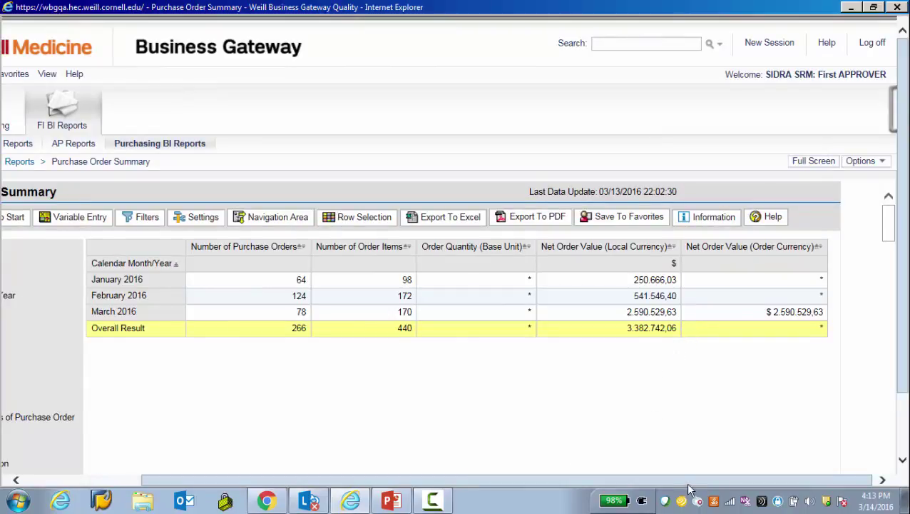
{"action": "left_click_drag", "start_coordinate": [679, 483], "coordinate": [558, 510]}
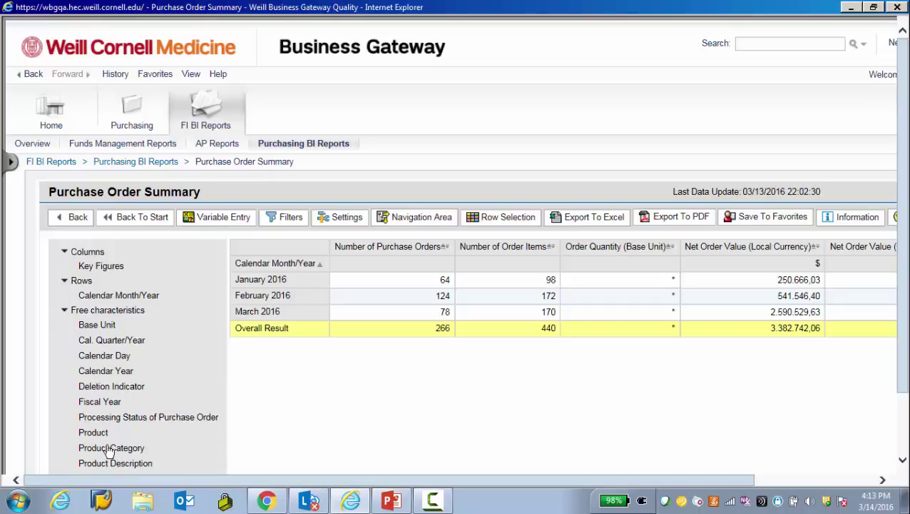
Add Fiscal Year to the report rows before Calendar Month/Year and remove it again
{"action": "mouse_move", "coordinate": [100, 404]}
{"action": "left_mouse_down"}
{"action": "mouse_move", "coordinate": [161, 374]}
{"action": "mouse_move", "coordinate": [232, 315]}
{"action": "mouse_move", "coordinate": [231, 303]}
{"action": "left_mouse_up"}
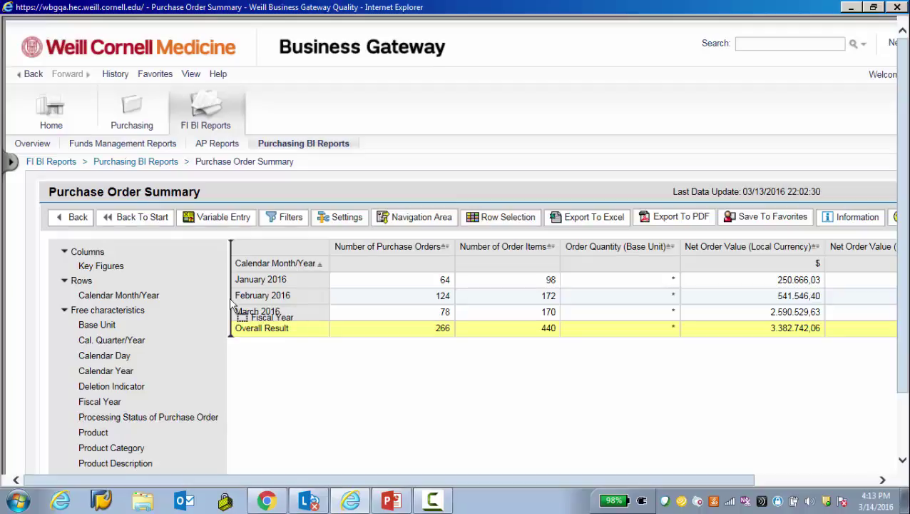
{"action": "left_click_drag", "start_coordinate": [231, 306], "coordinate": [232, 307]}
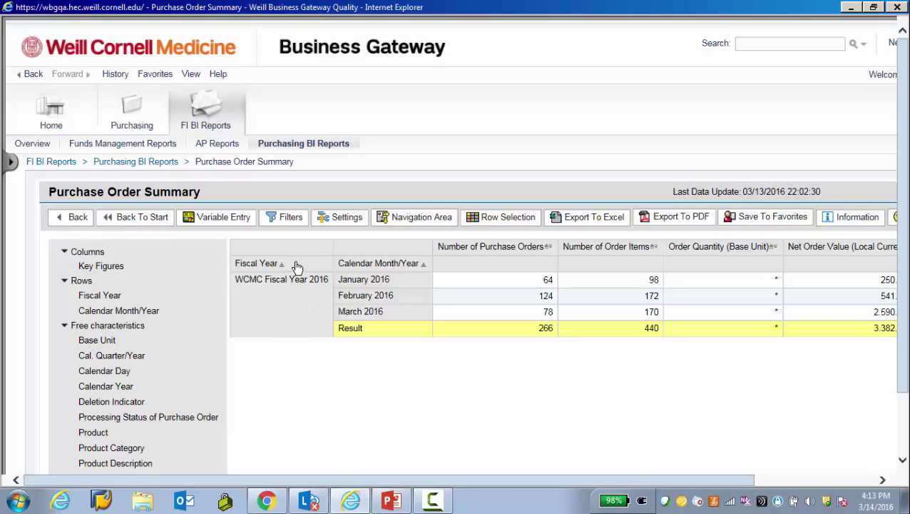
{"action": "left_click_drag", "start_coordinate": [271, 267], "coordinate": [259, 232]}
{"action": "left_click_drag", "start_coordinate": [259, 232], "coordinate": [259, 231]}
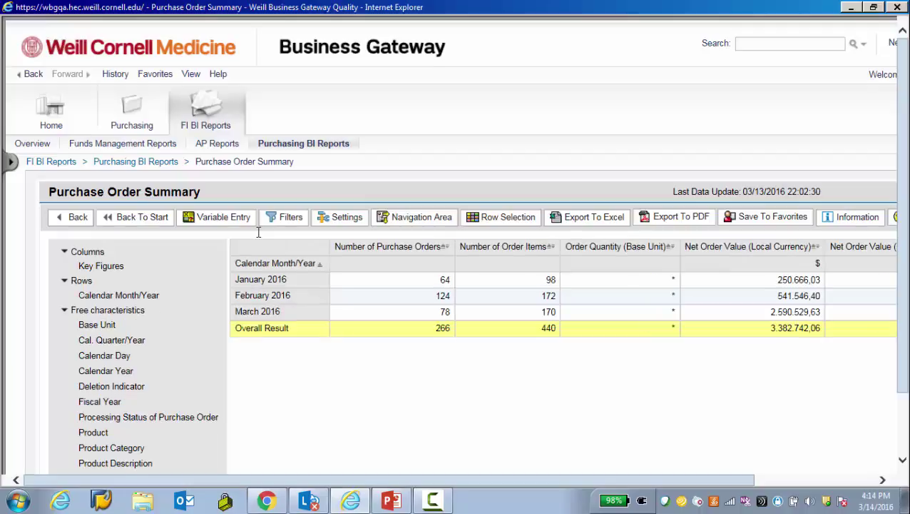
Drill down the report's Calendar Month/Year rows by Product
{"action": "right_click", "coordinate": [288, 286]}
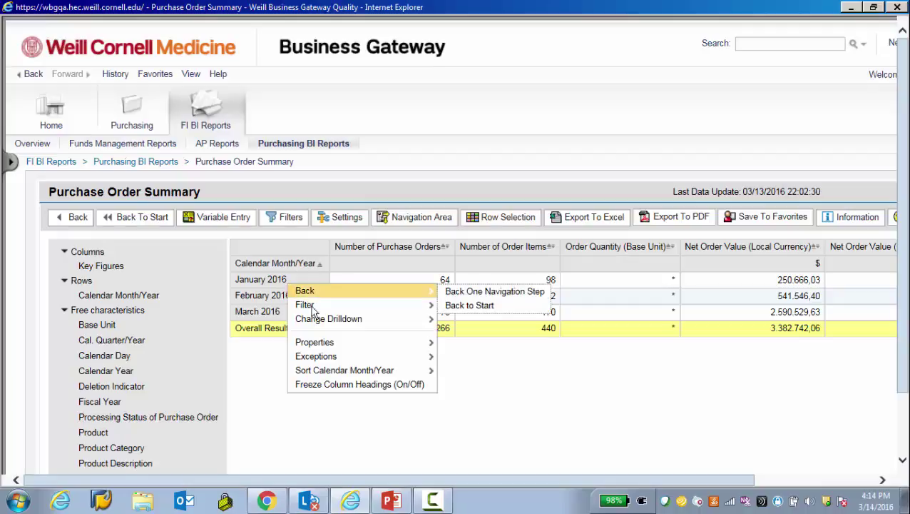
{"action": "mouse_move", "coordinate": [333, 323]}
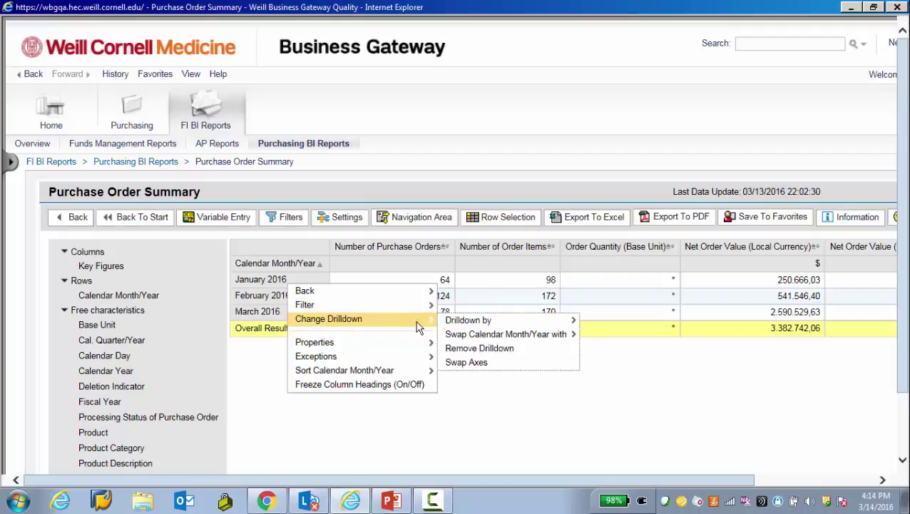
{"action": "scroll", "coordinate": [428, 325], "scroll_direction": "down", "scroll_amount": 1}
{"action": "mouse_move", "coordinate": [476, 268]}
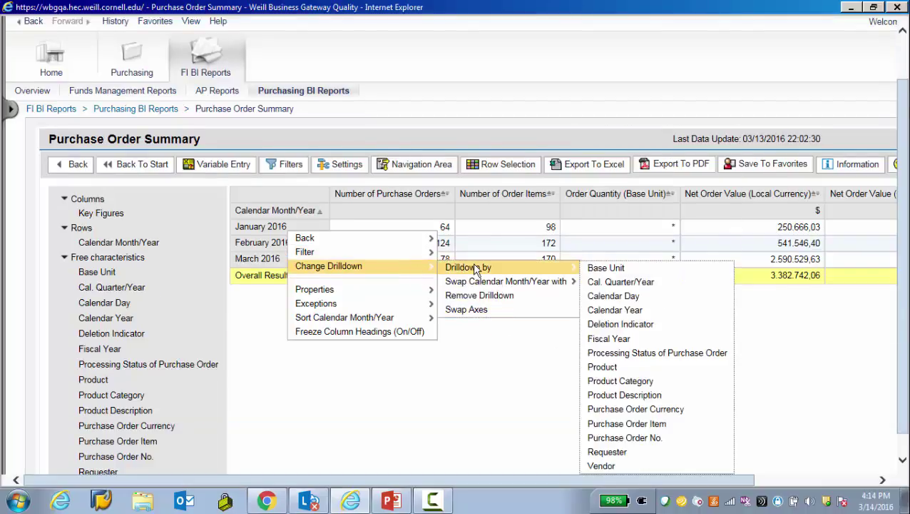
{"action": "left_click", "coordinate": [626, 368]}
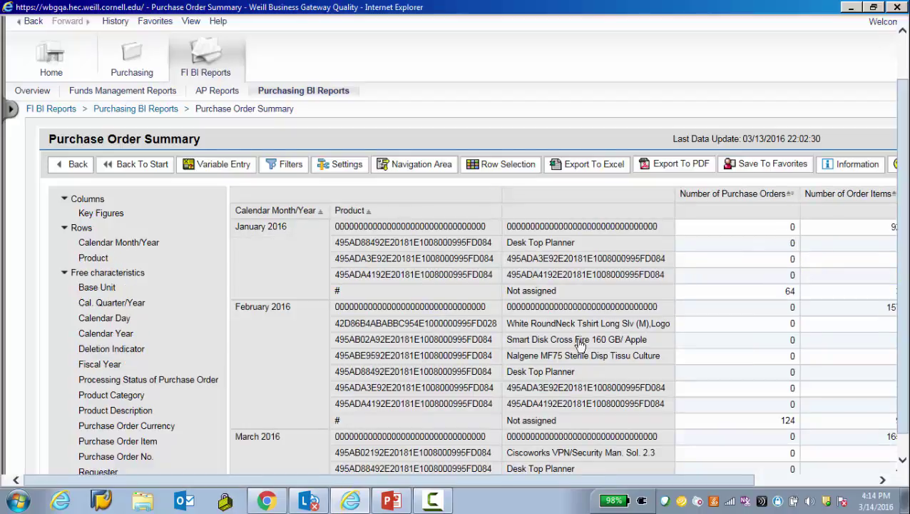
Examine the purchase order figures by product for each month and switch to the PowerPoint slide show
{"action": "left_click_drag", "start_coordinate": [492, 482], "coordinate": [670, 451]}
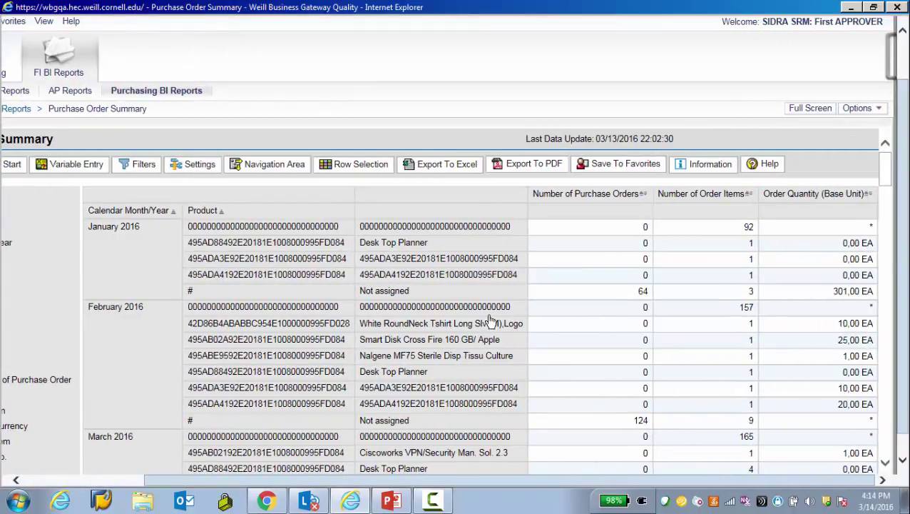
{"action": "scroll", "coordinate": [465, 420], "scroll_direction": "down", "scroll_amount": 5}
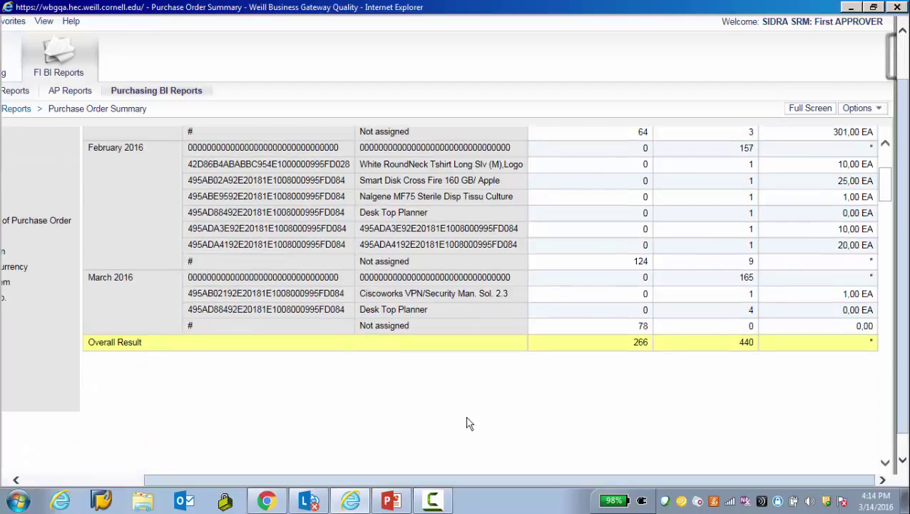
{"action": "scroll", "coordinate": [468, 381], "scroll_direction": "up", "scroll_amount": 1}
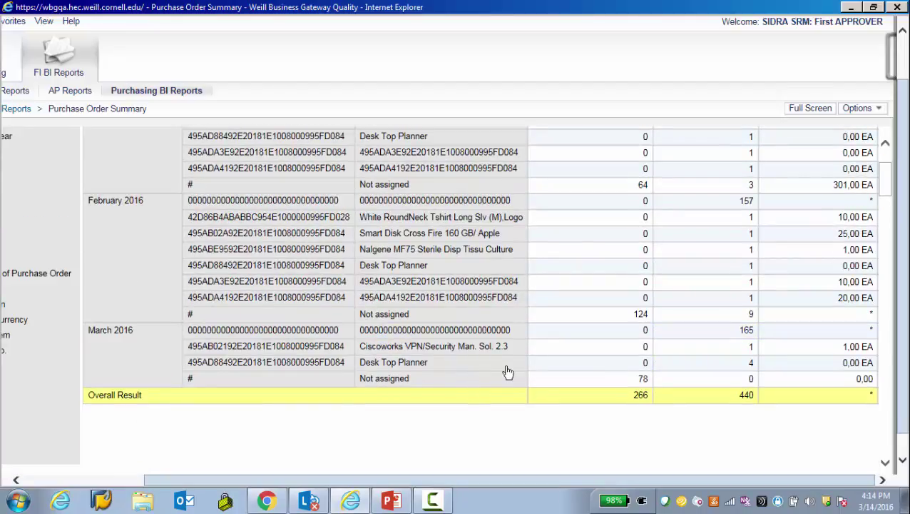
{"action": "scroll", "coordinate": [506, 372], "scroll_direction": "up", "scroll_amount": 5}
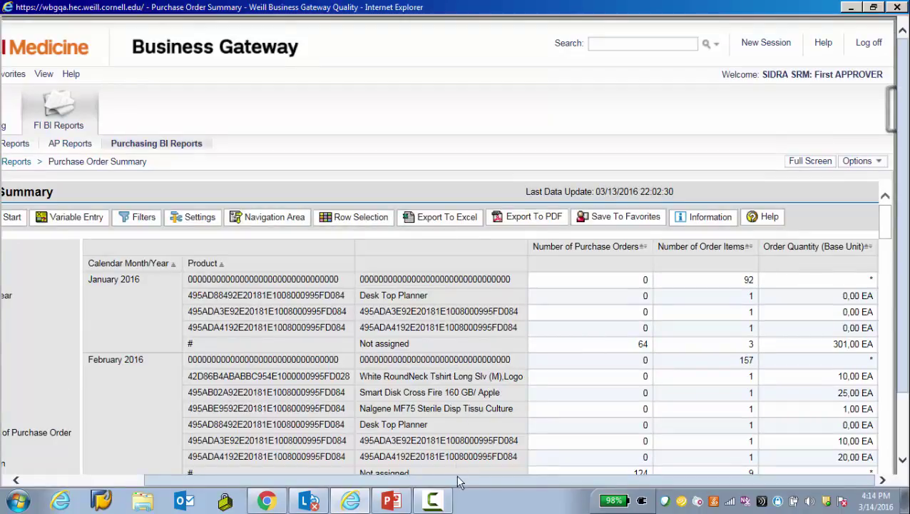
{"action": "left_click_drag", "start_coordinate": [418, 503], "coordinate": [239, 511]}
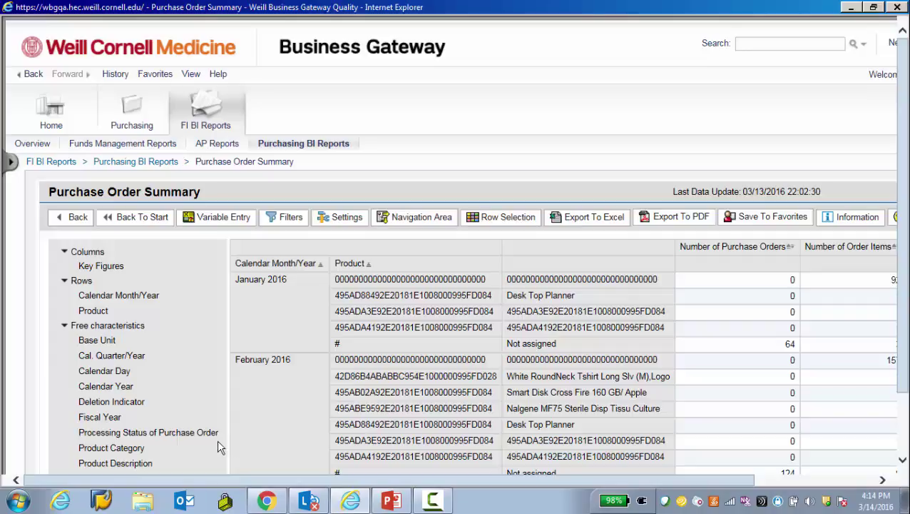
{"action": "key", "text": "alt+Tab"}
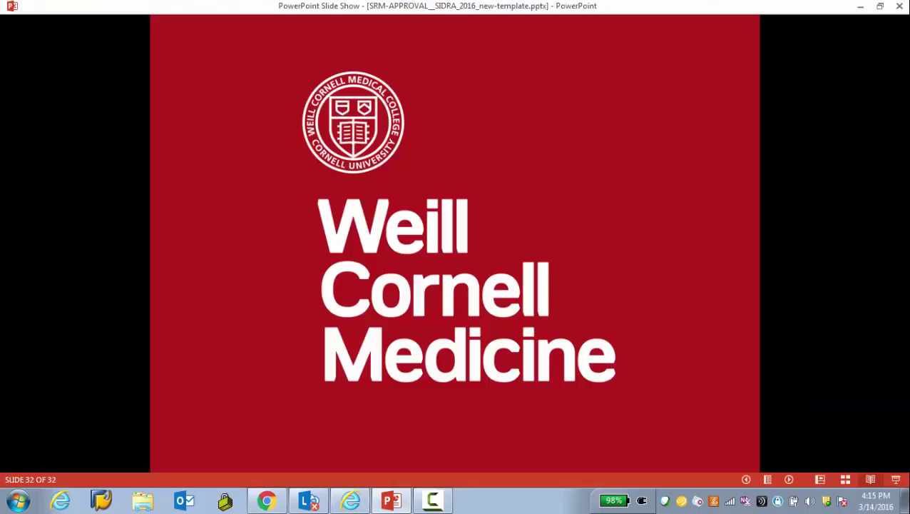